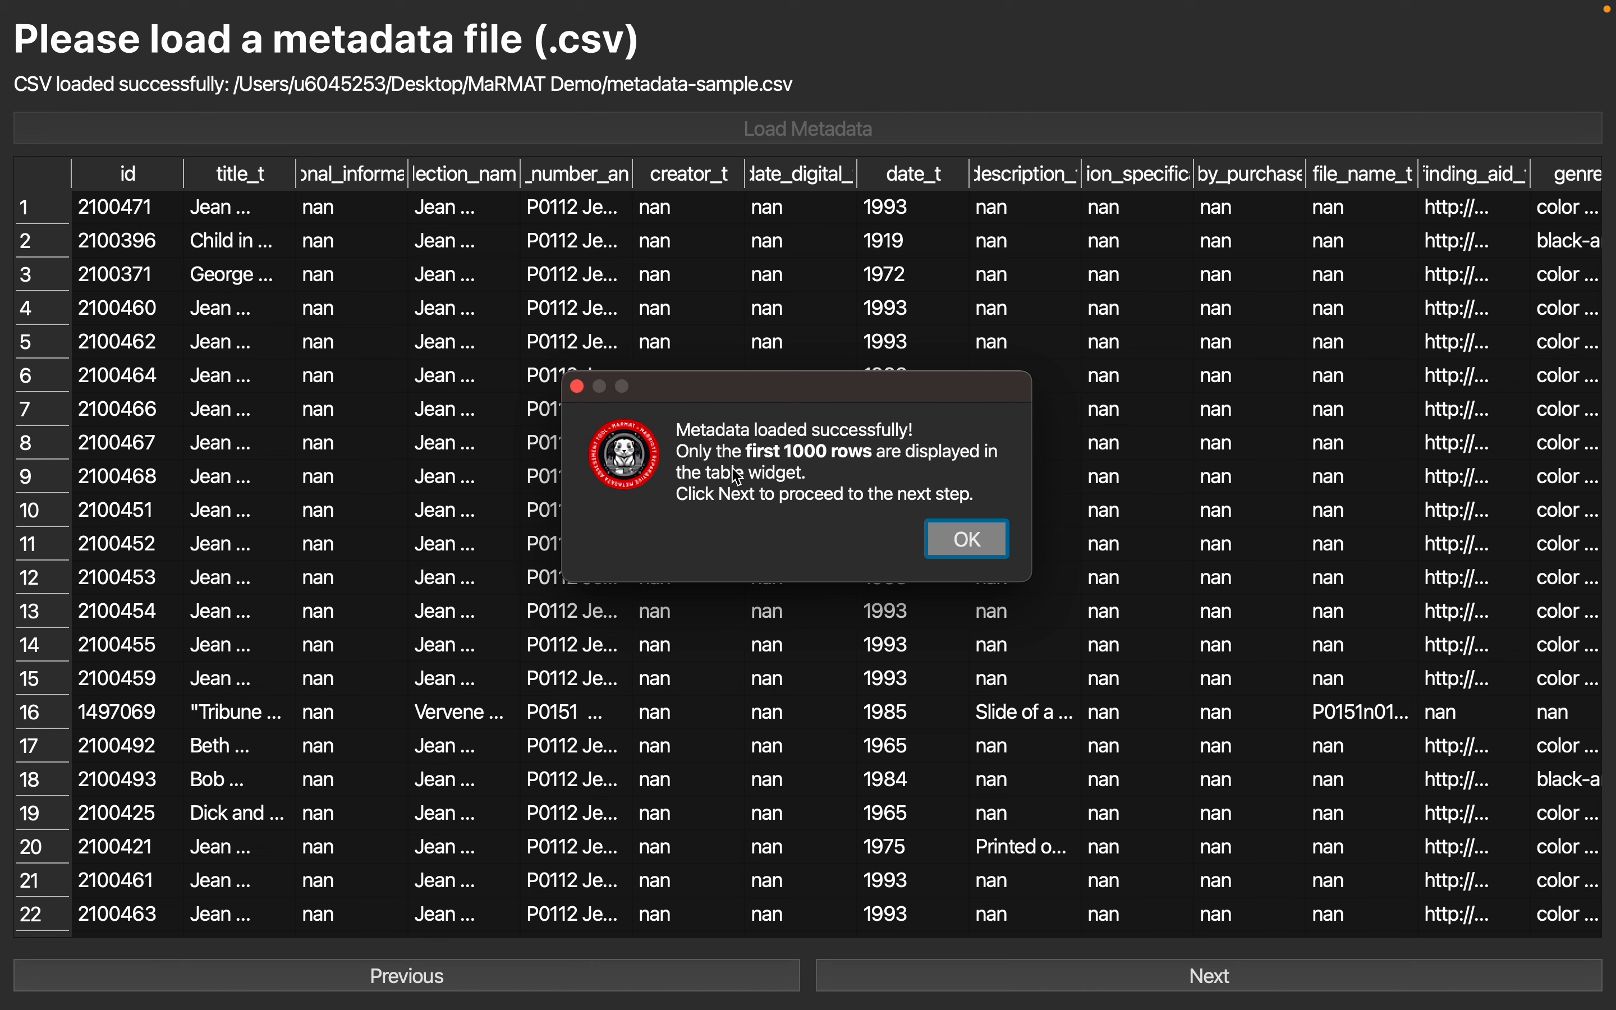
Step: Dismiss the metadata load message, widen the title_t column and look through the titles in the loaded rows
{"action": "left_click", "coordinate": [995, 555]}
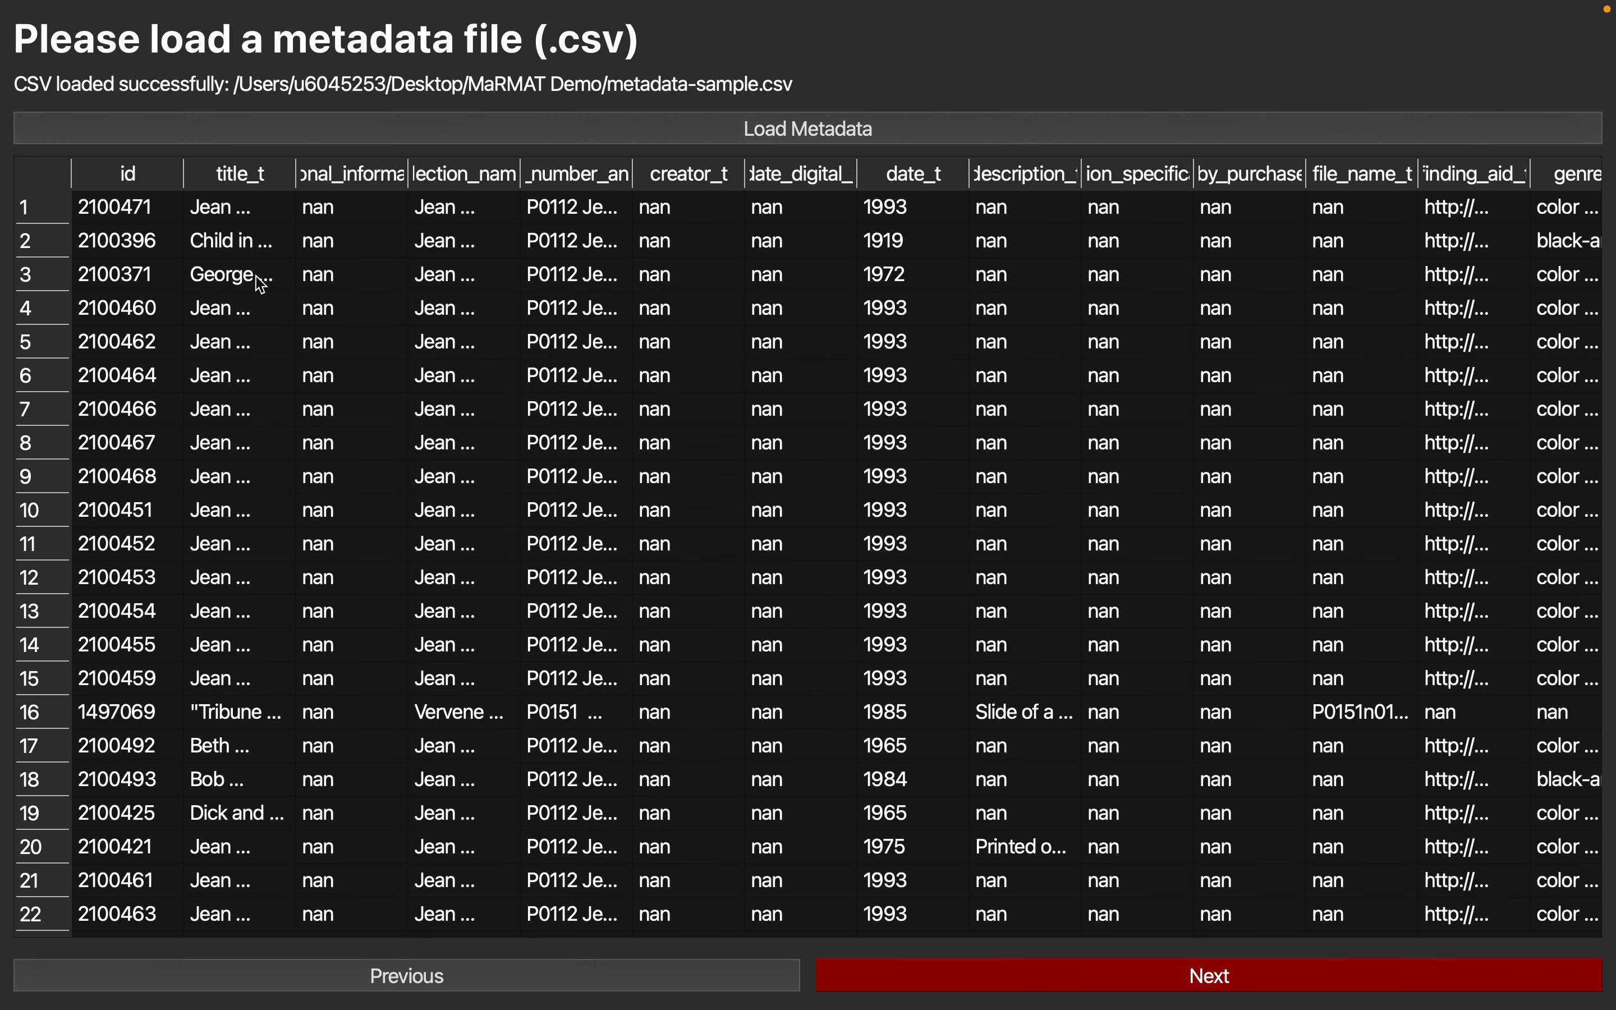
{"action": "left_click_drag", "start_coordinate": [296, 172], "coordinate": [480, 171]}
{"action": "scroll", "coordinate": [329, 368], "scroll_direction": "down", "scroll_amount": 10}
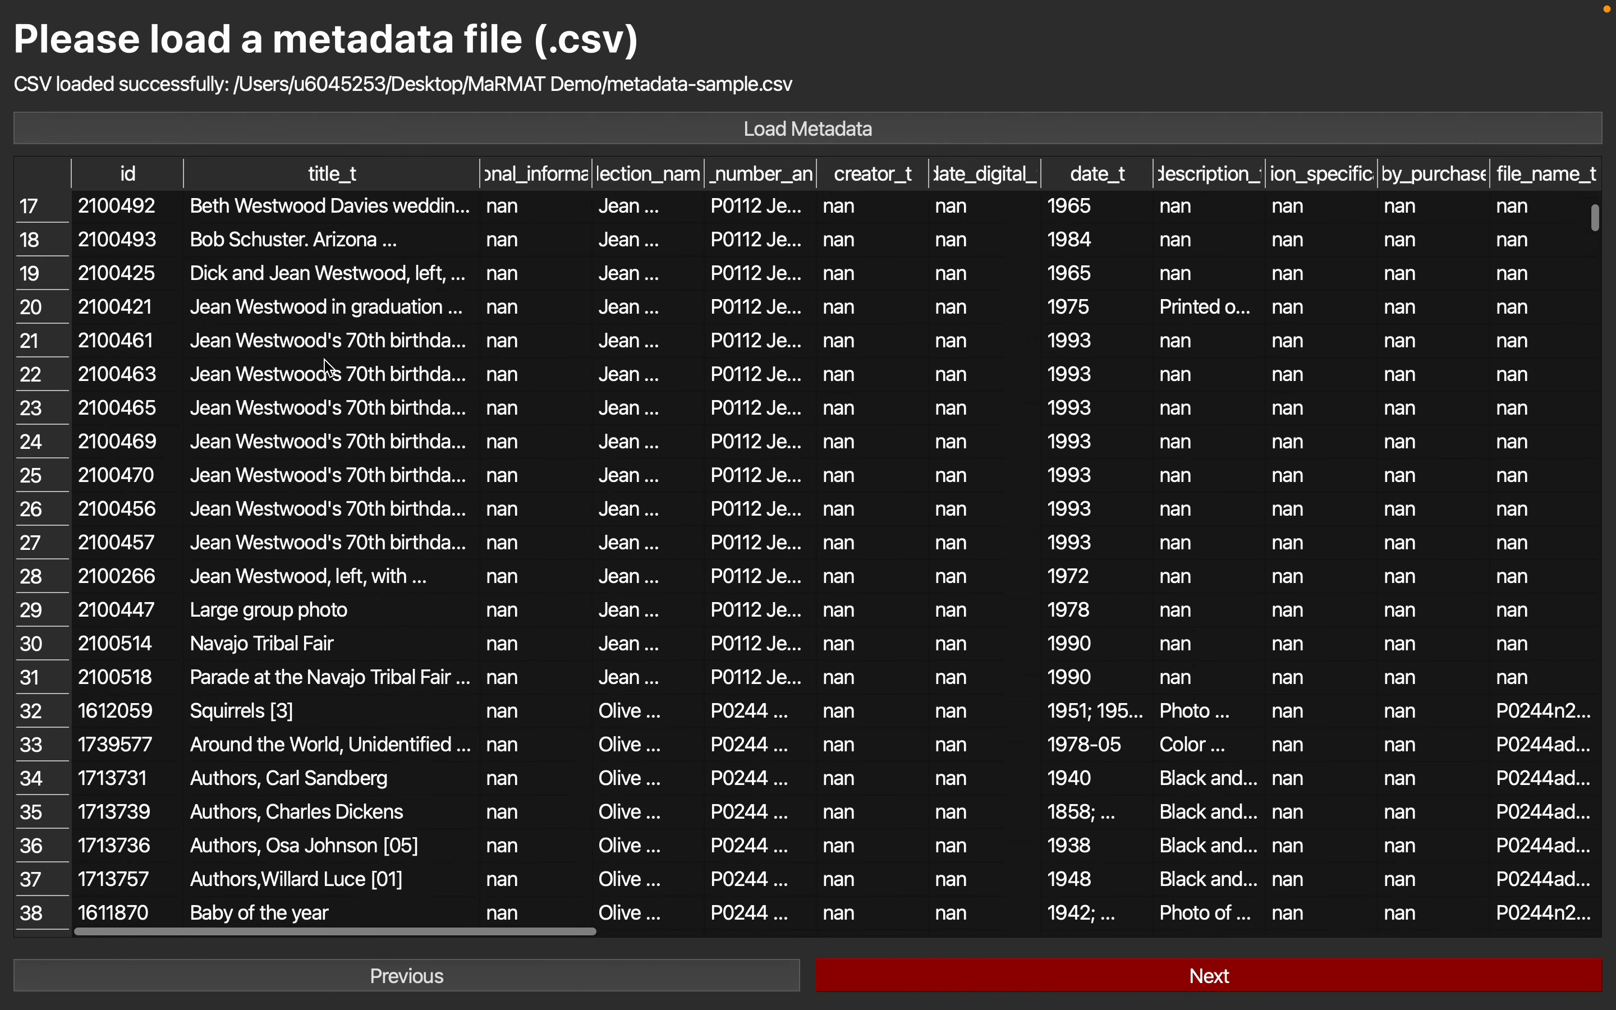
{"action": "scroll", "coordinate": [329, 368], "scroll_direction": "up", "scroll_amount": 10}
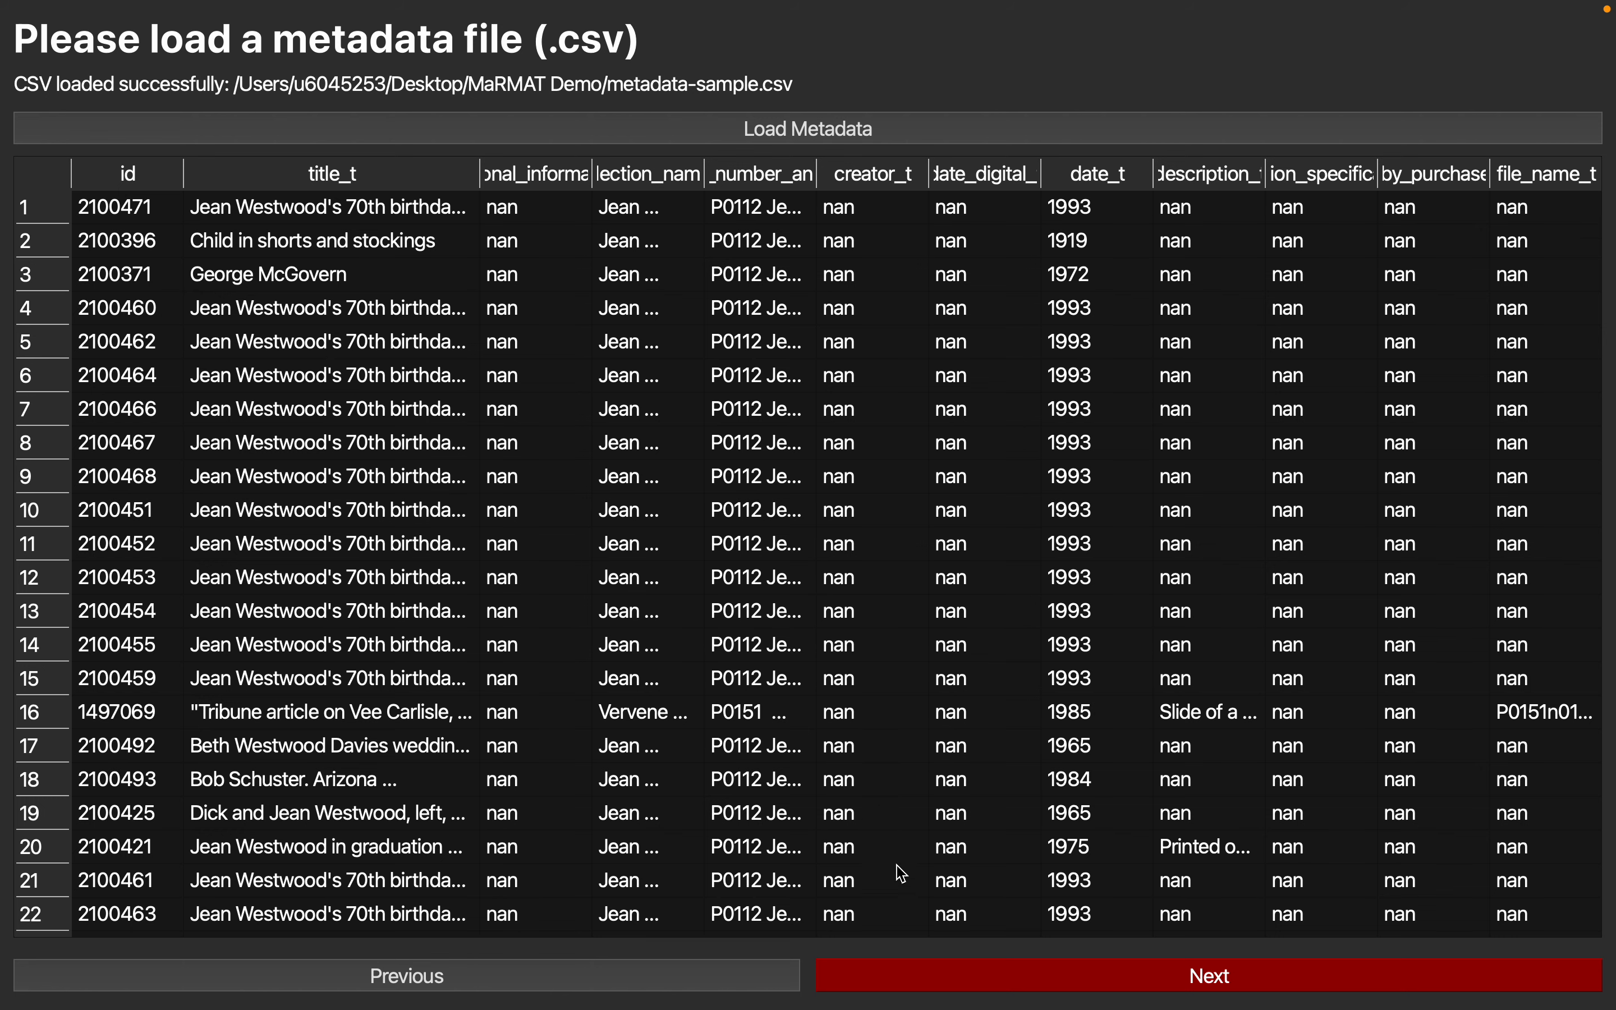
Step: Load reparative-metadata-lexicon_20250604 from the MaRMAT Demo folder as the lexicon and widen its term column
{"action": "left_click", "coordinate": [1002, 981]}
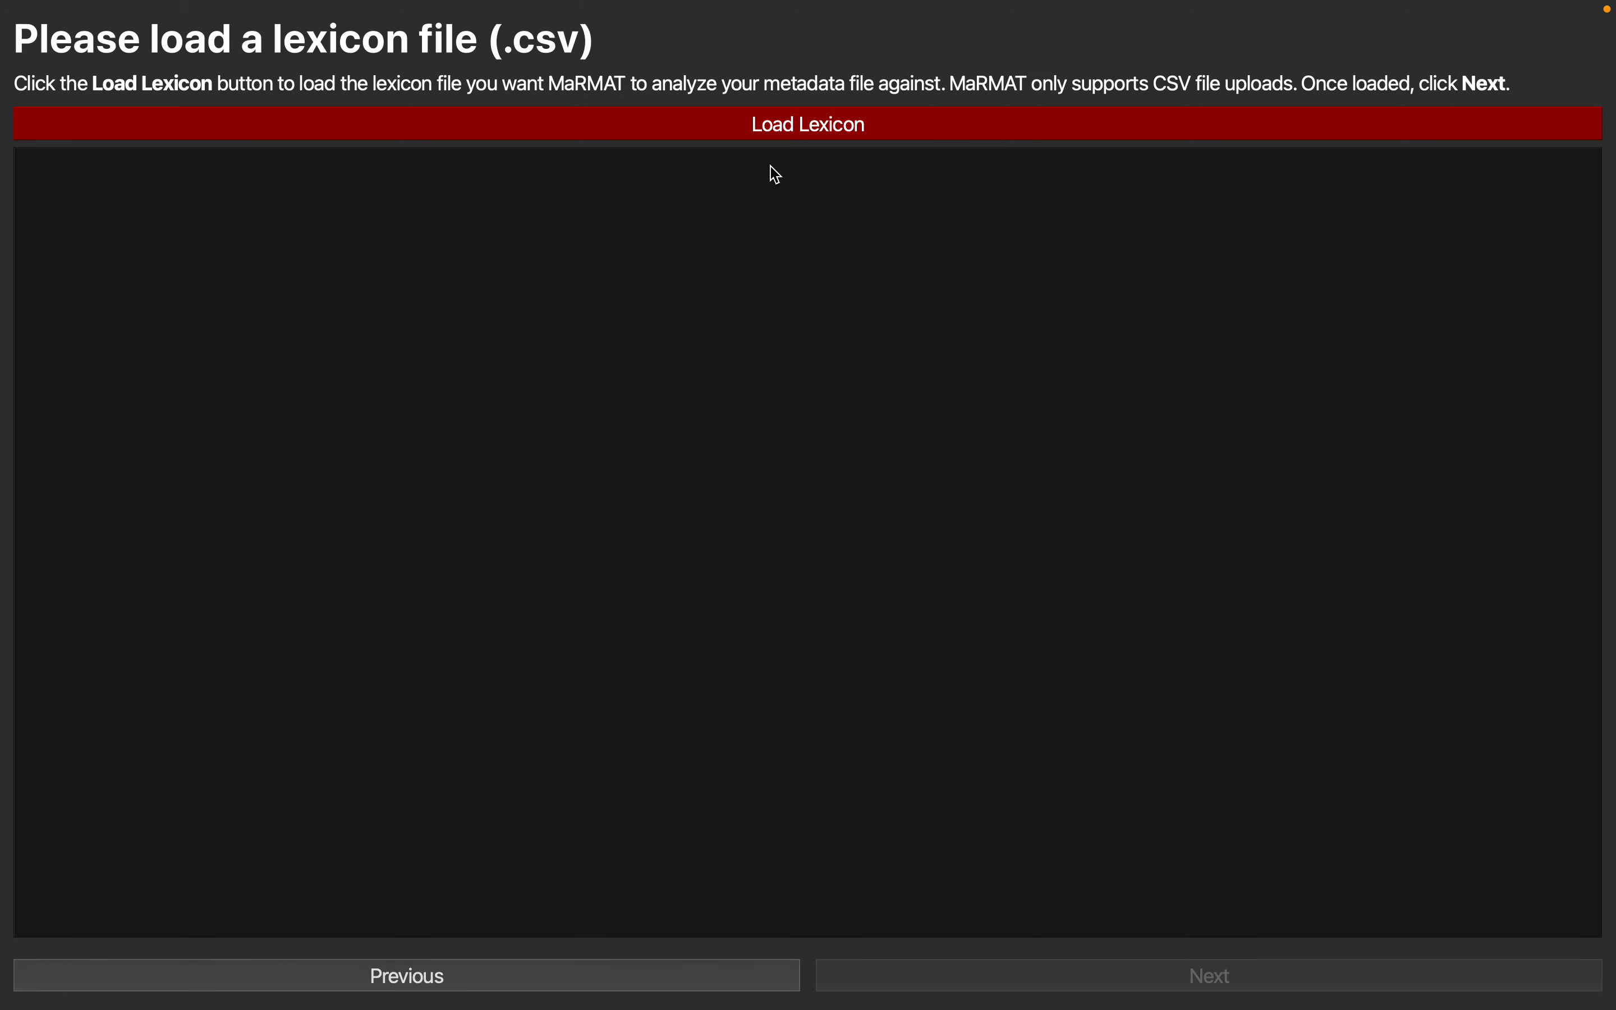
{"action": "left_click", "coordinate": [794, 139]}
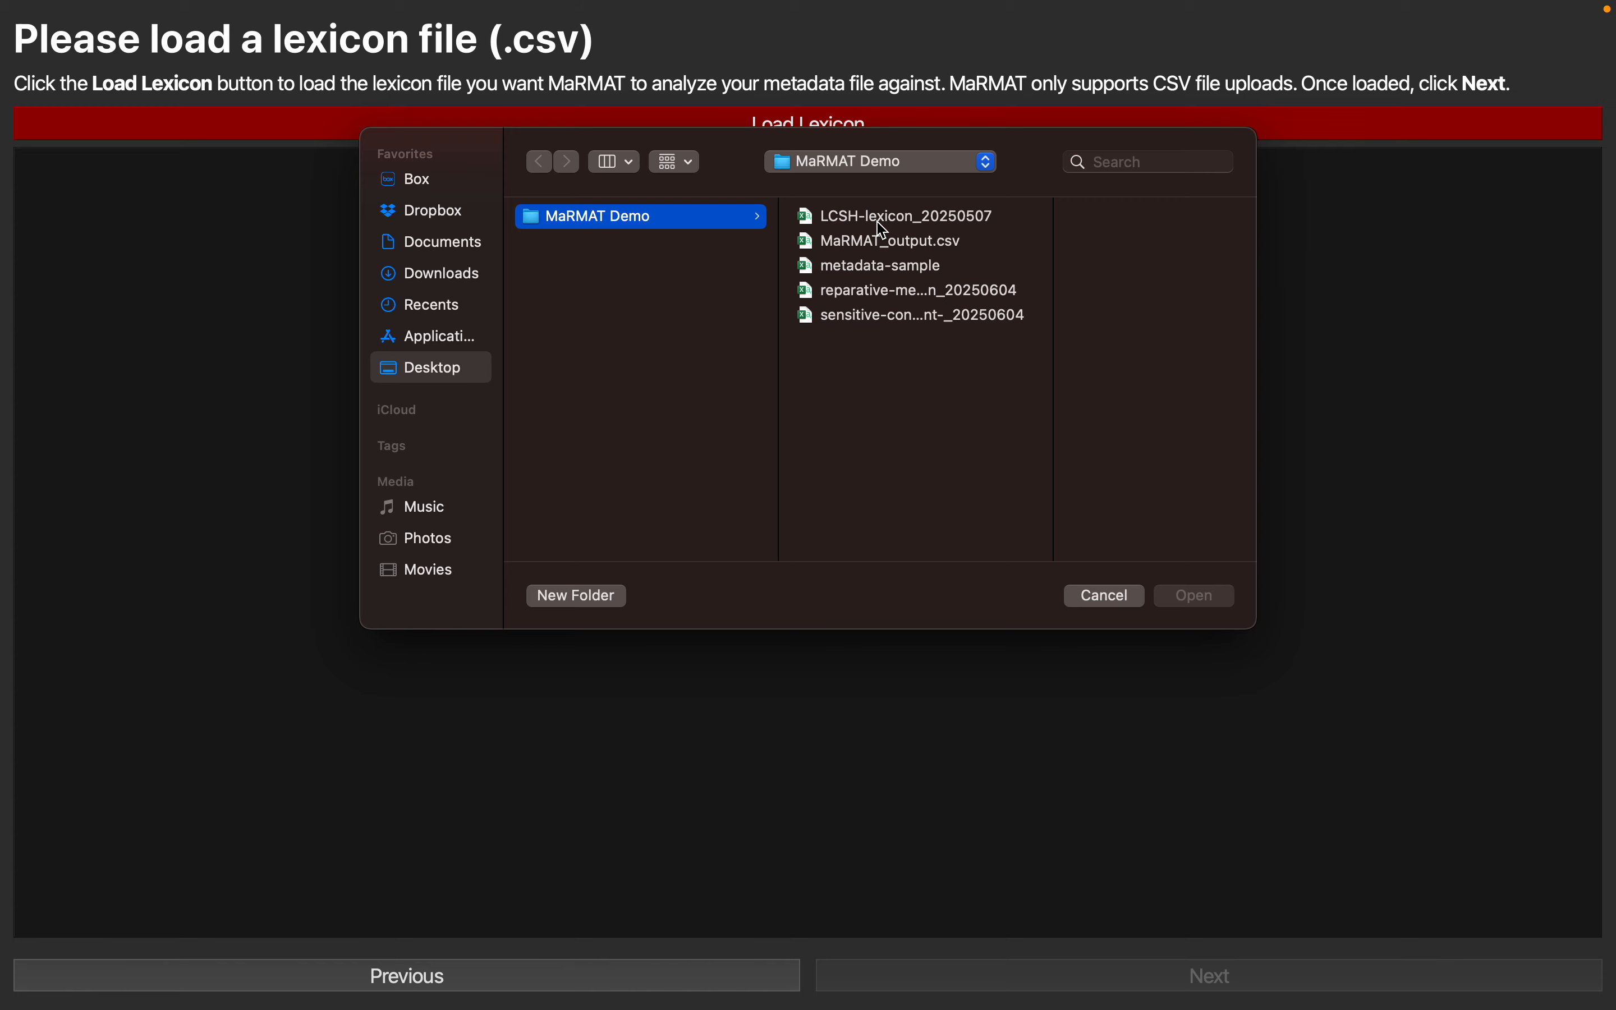
{"action": "left_click", "coordinate": [885, 294]}
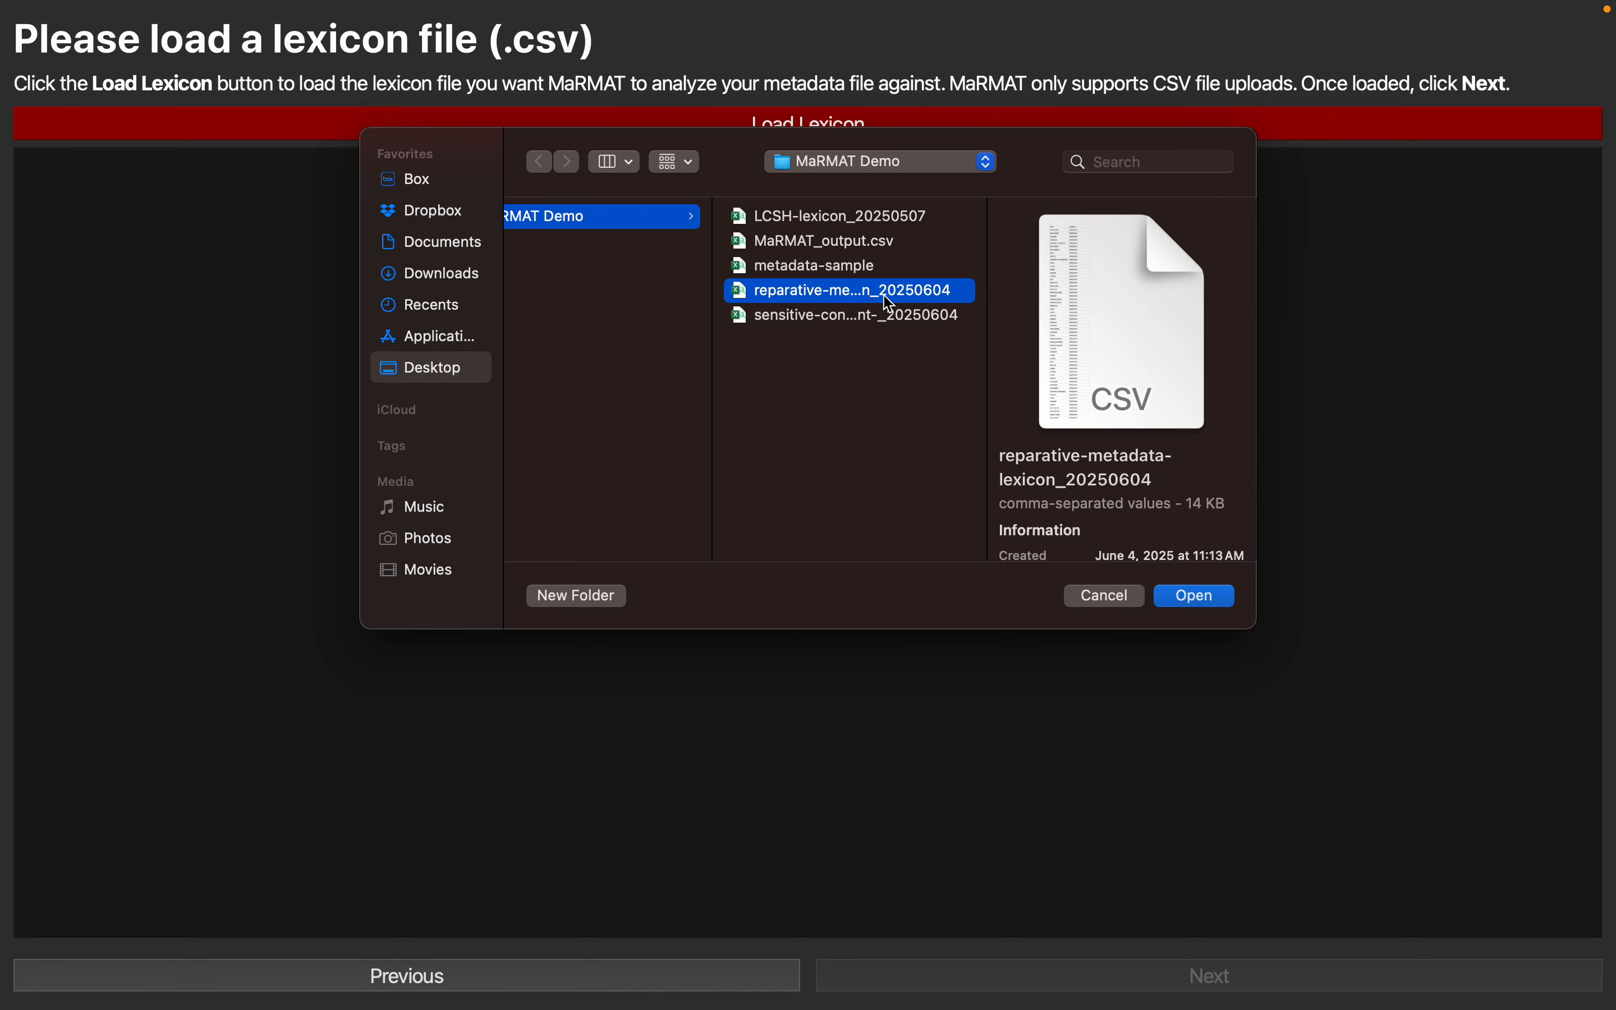
{"action": "left_click", "coordinate": [842, 323]}
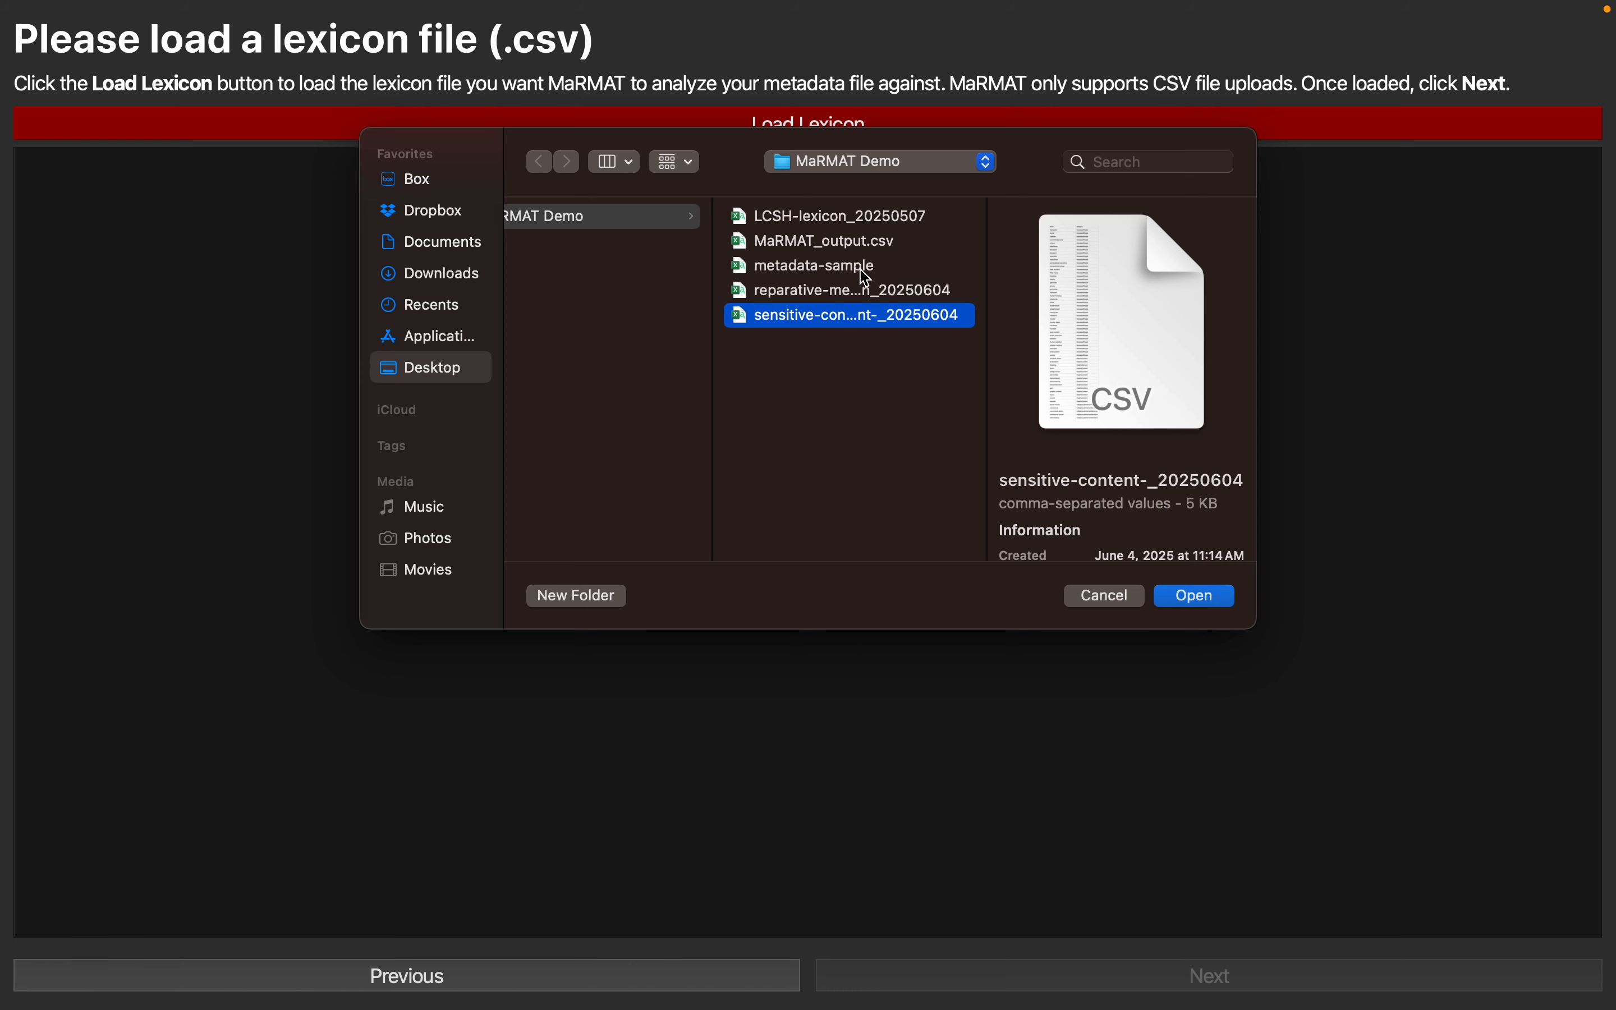
{"action": "left_click", "coordinate": [857, 225]}
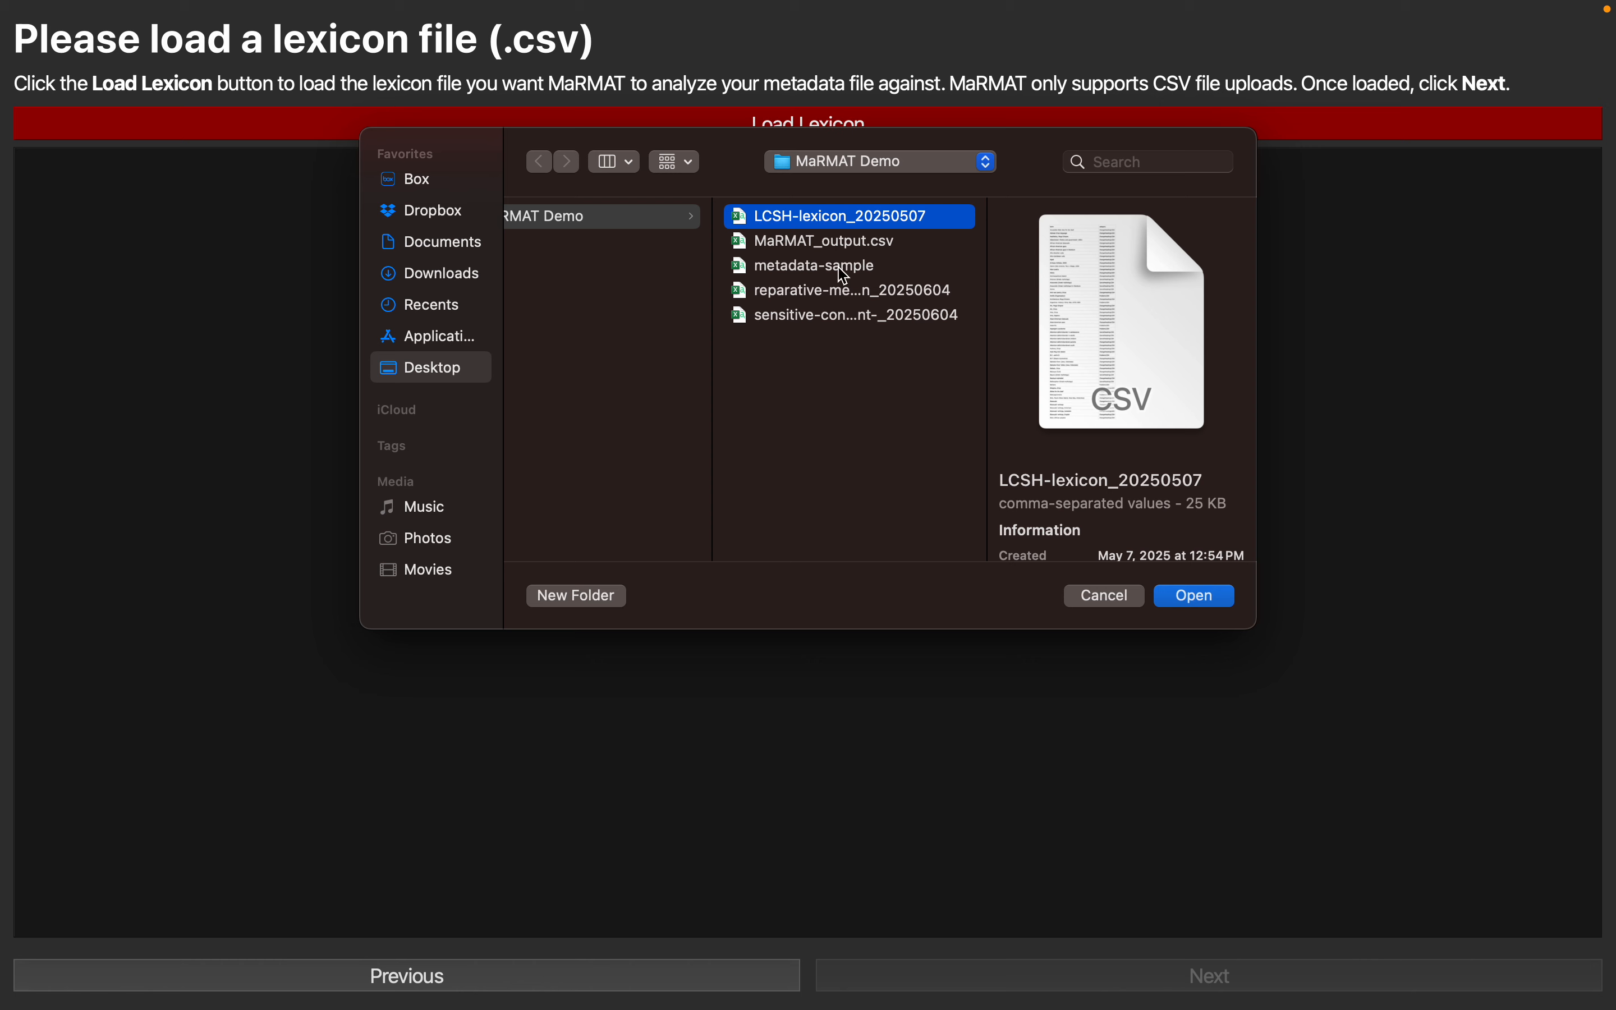
{"action": "left_click", "coordinate": [845, 294]}
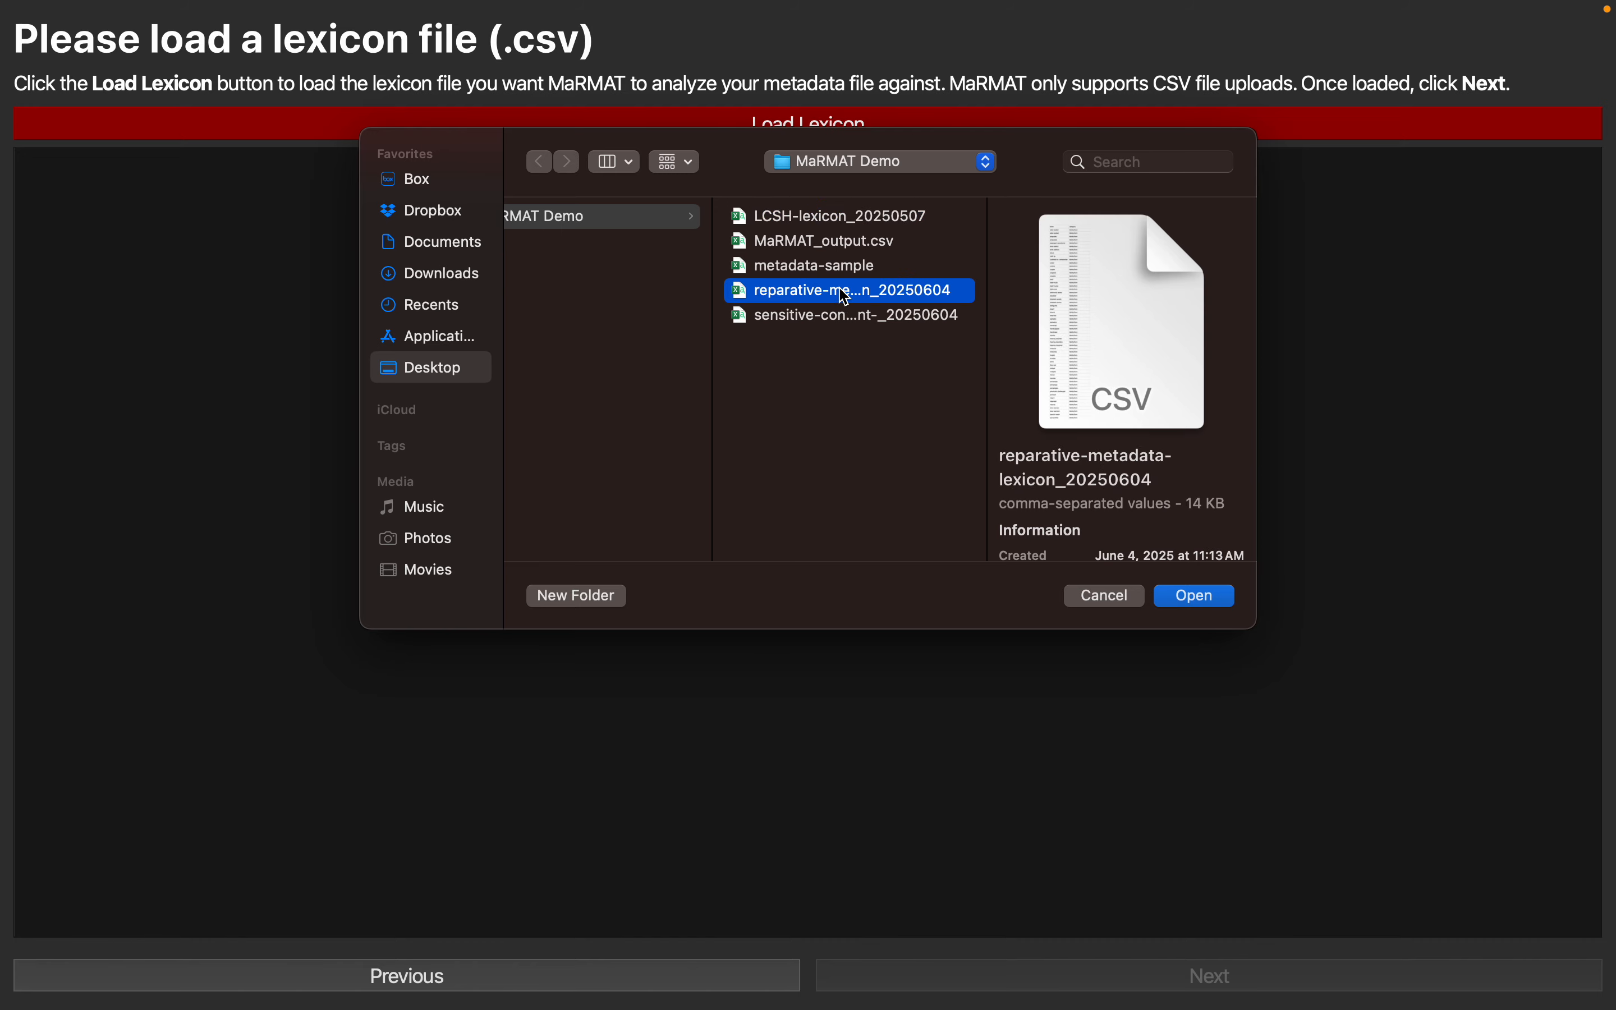
{"action": "left_click", "coordinate": [1211, 599]}
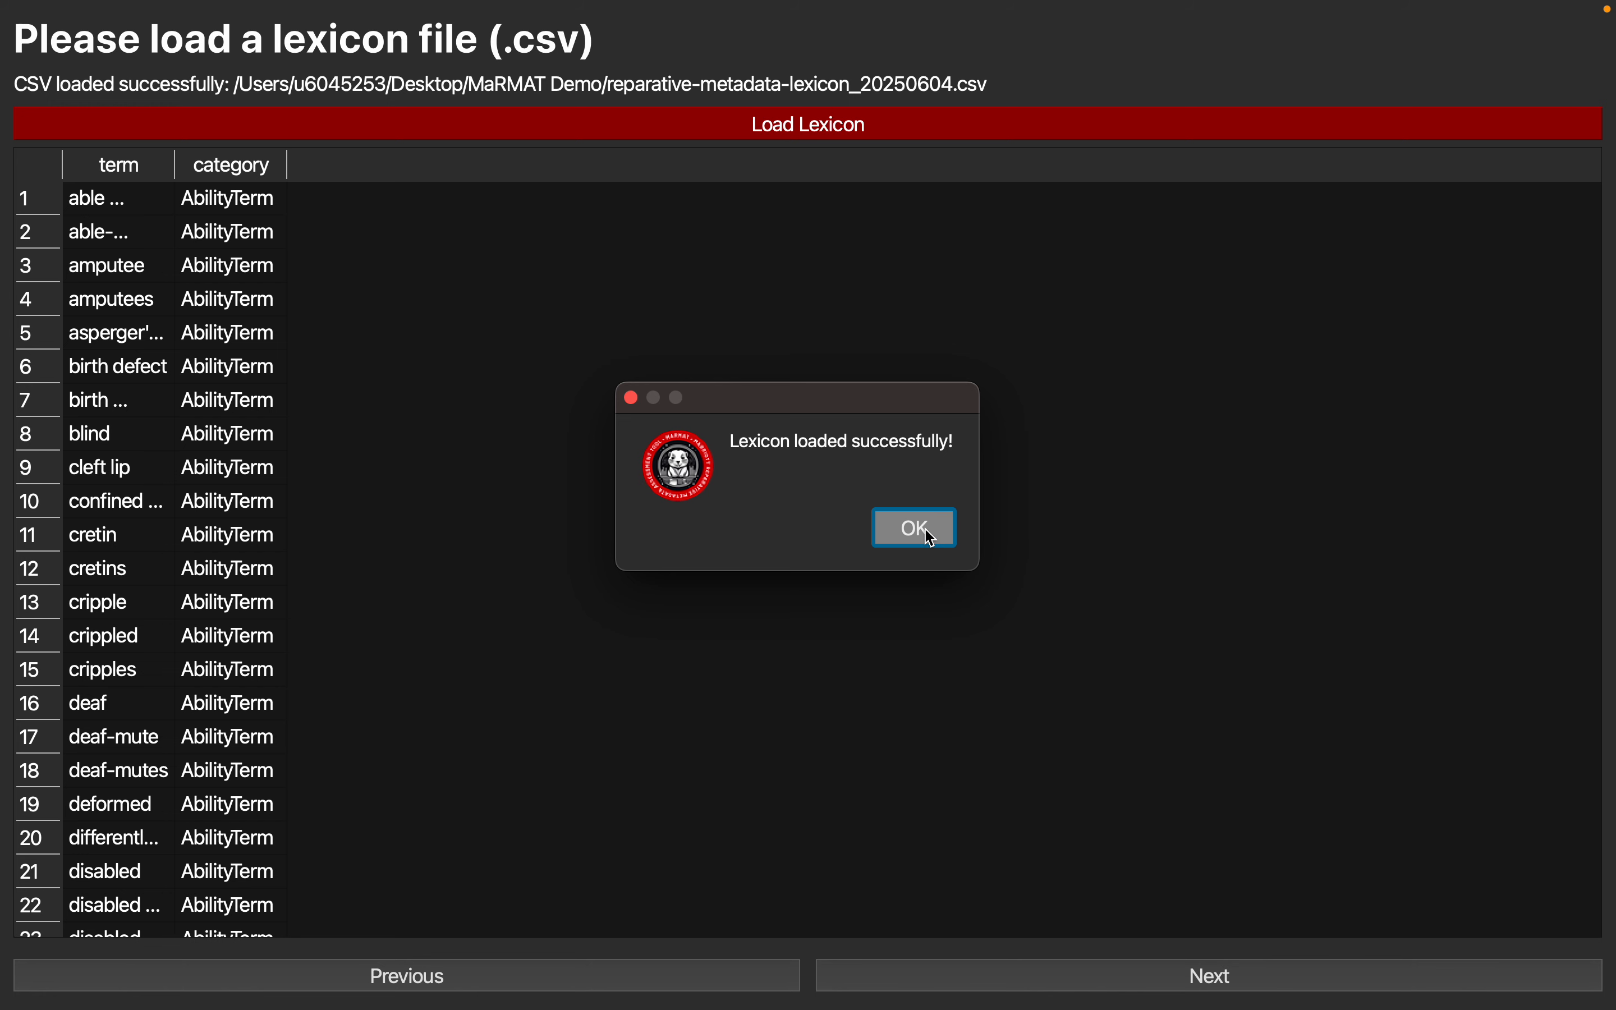
{"action": "left_click", "coordinate": [916, 529]}
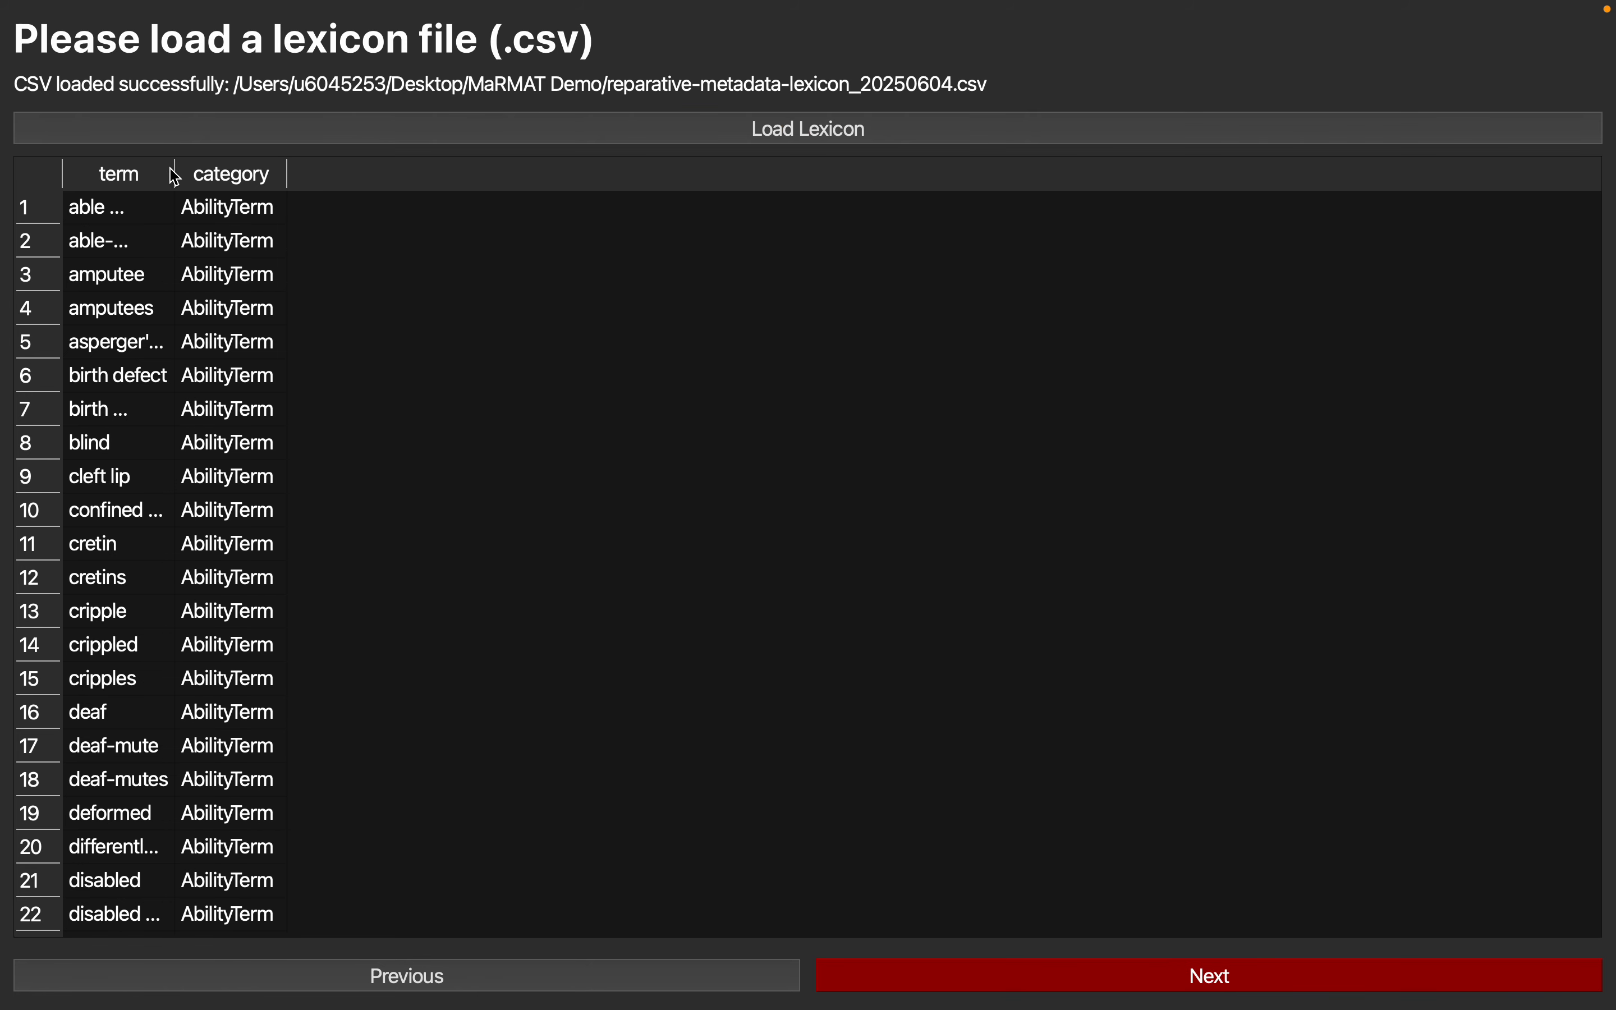
{"action": "left_click_drag", "start_coordinate": [173, 173], "coordinate": [376, 173]}
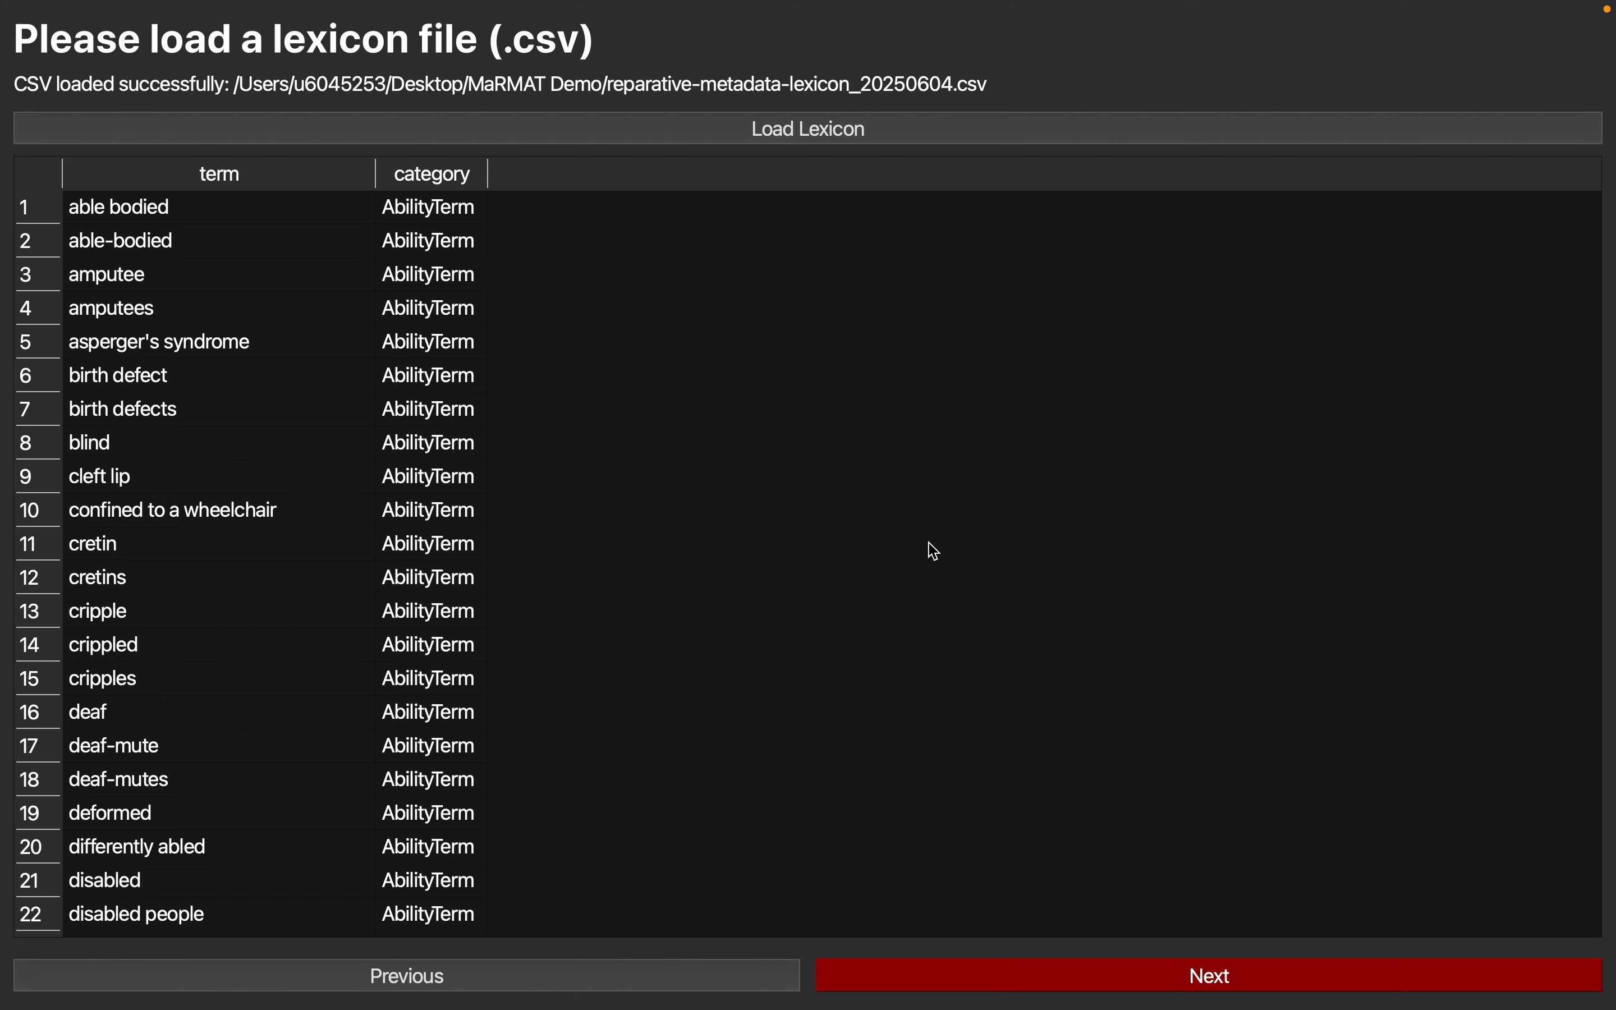
Step: Proceed to the analysis configuration and choose id as the metadata file's ID column
{"action": "left_click", "coordinate": [1100, 986]}
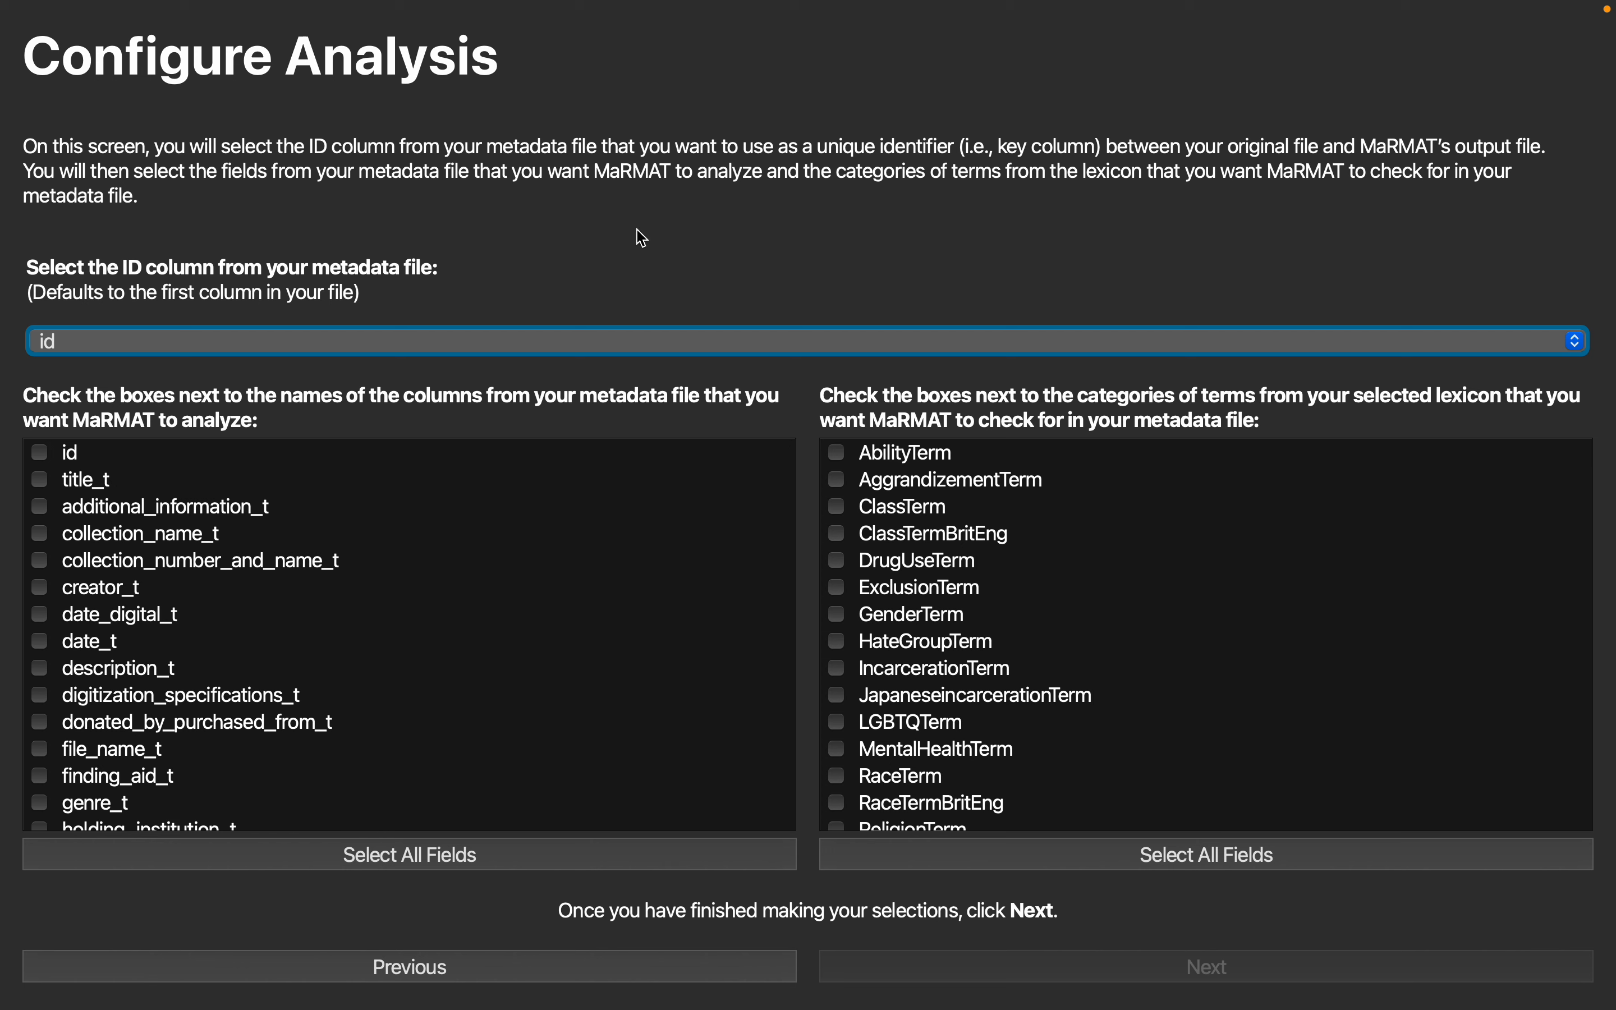
{"action": "left_click", "coordinate": [480, 340]}
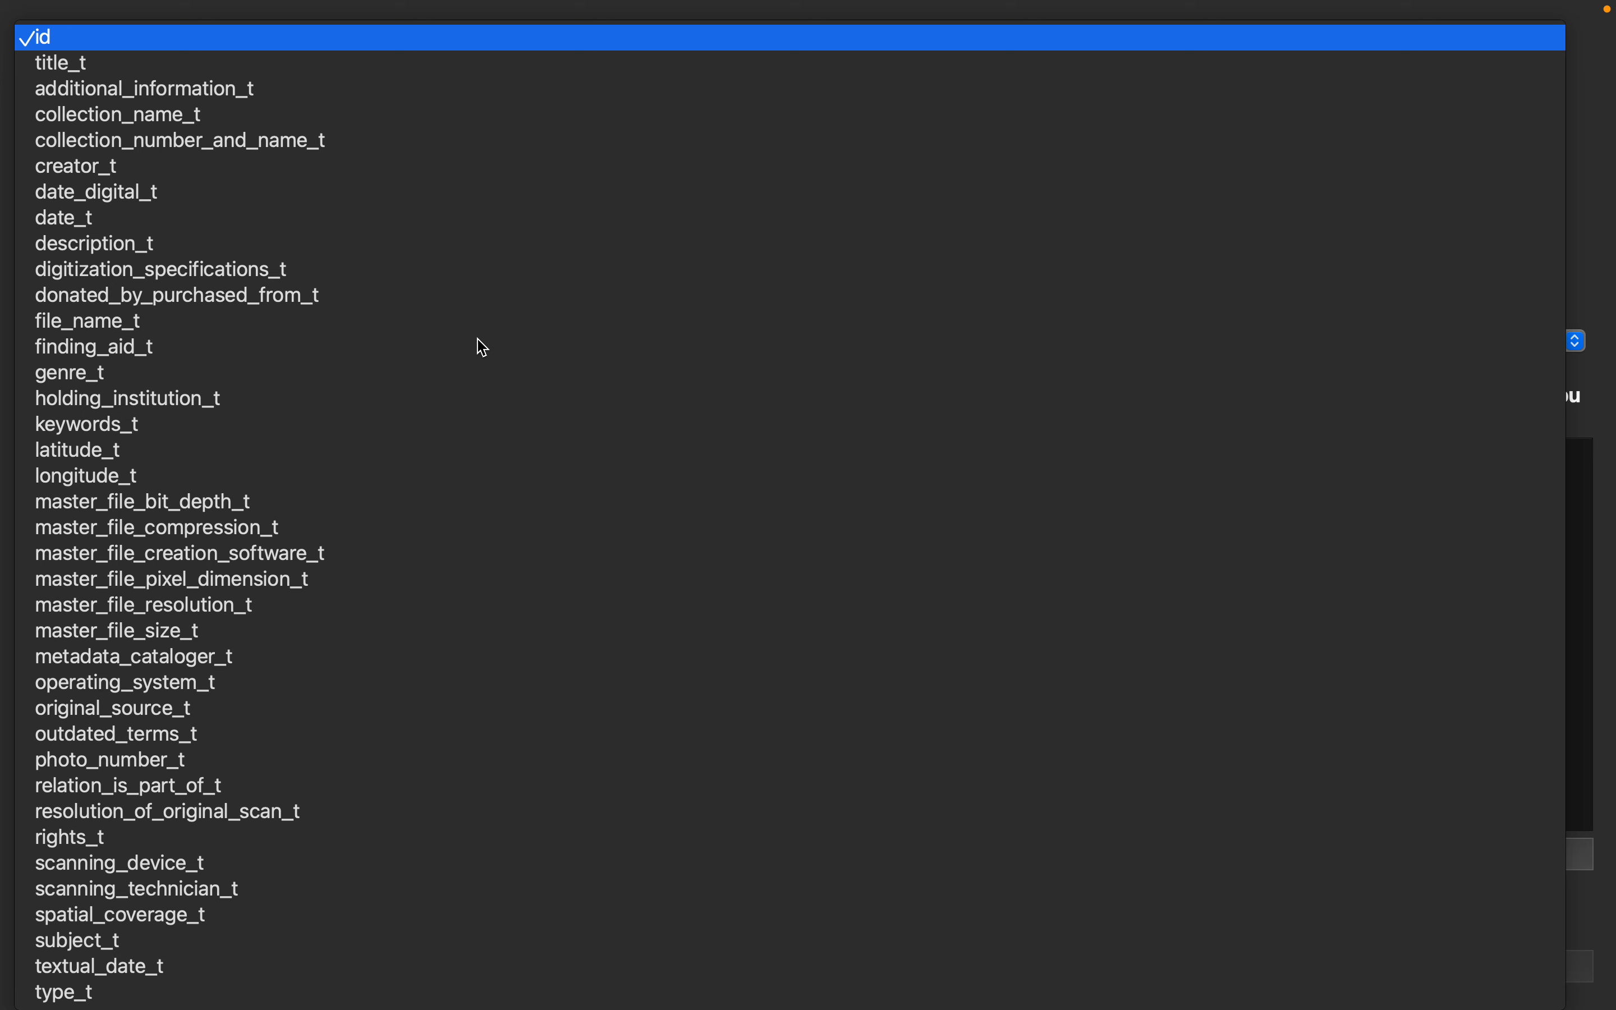
{"action": "left_click", "coordinate": [496, 48]}
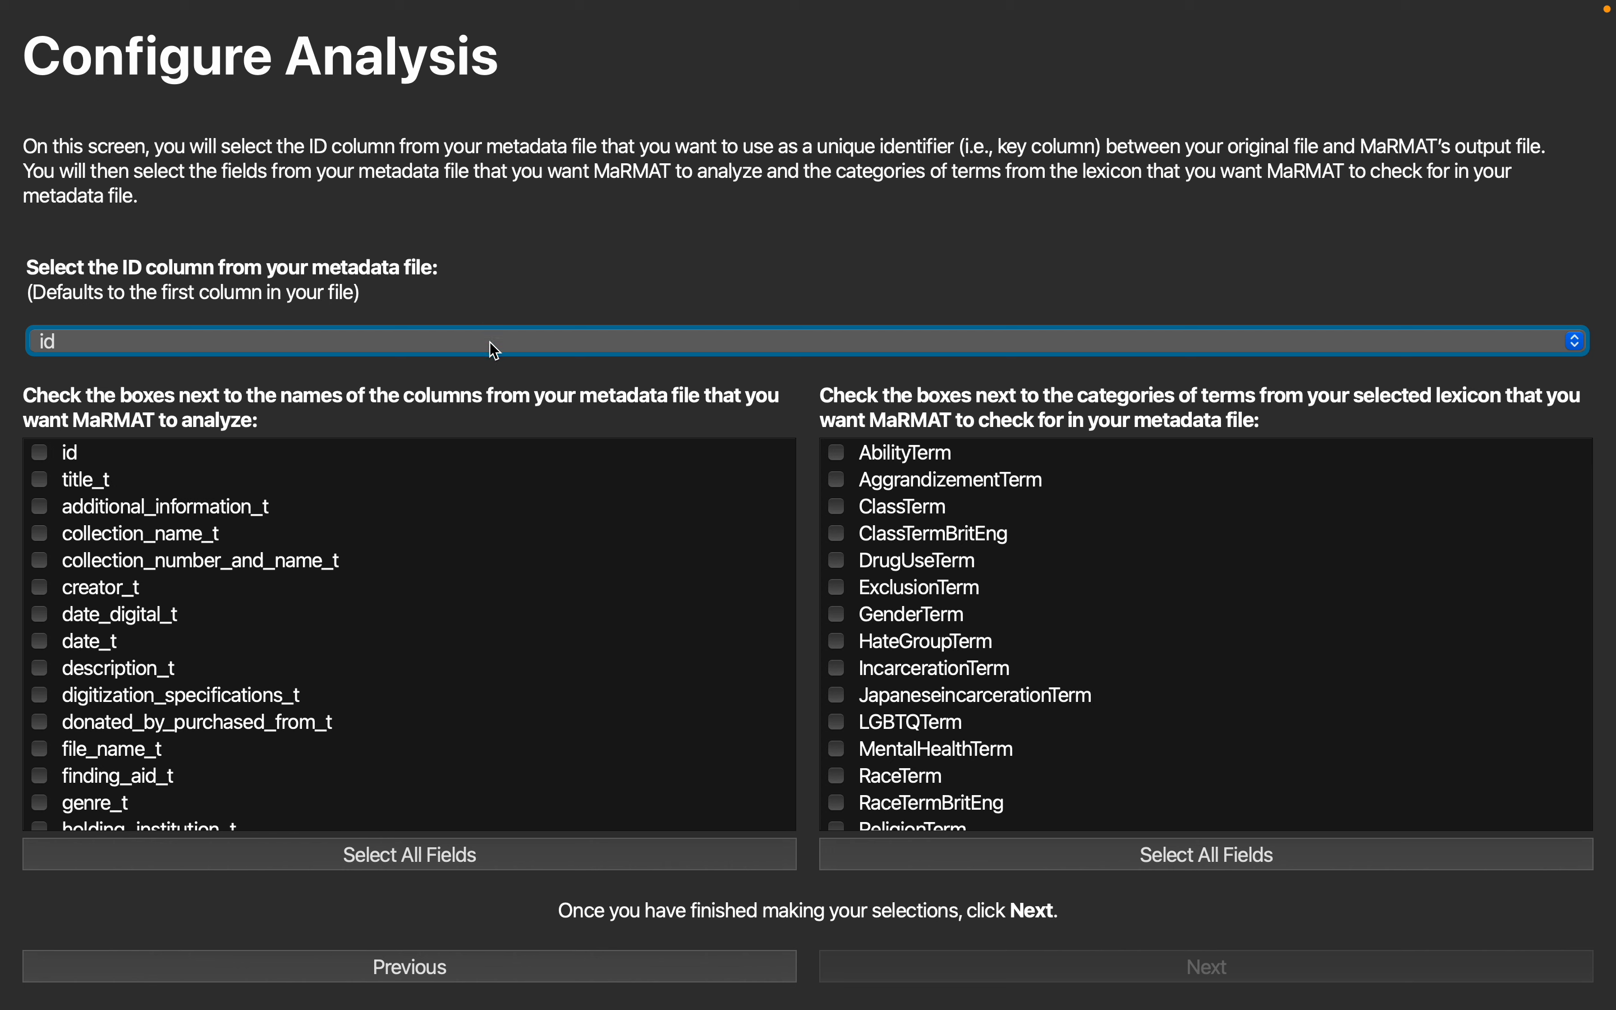
{"action": "left_click", "coordinate": [364, 354]}
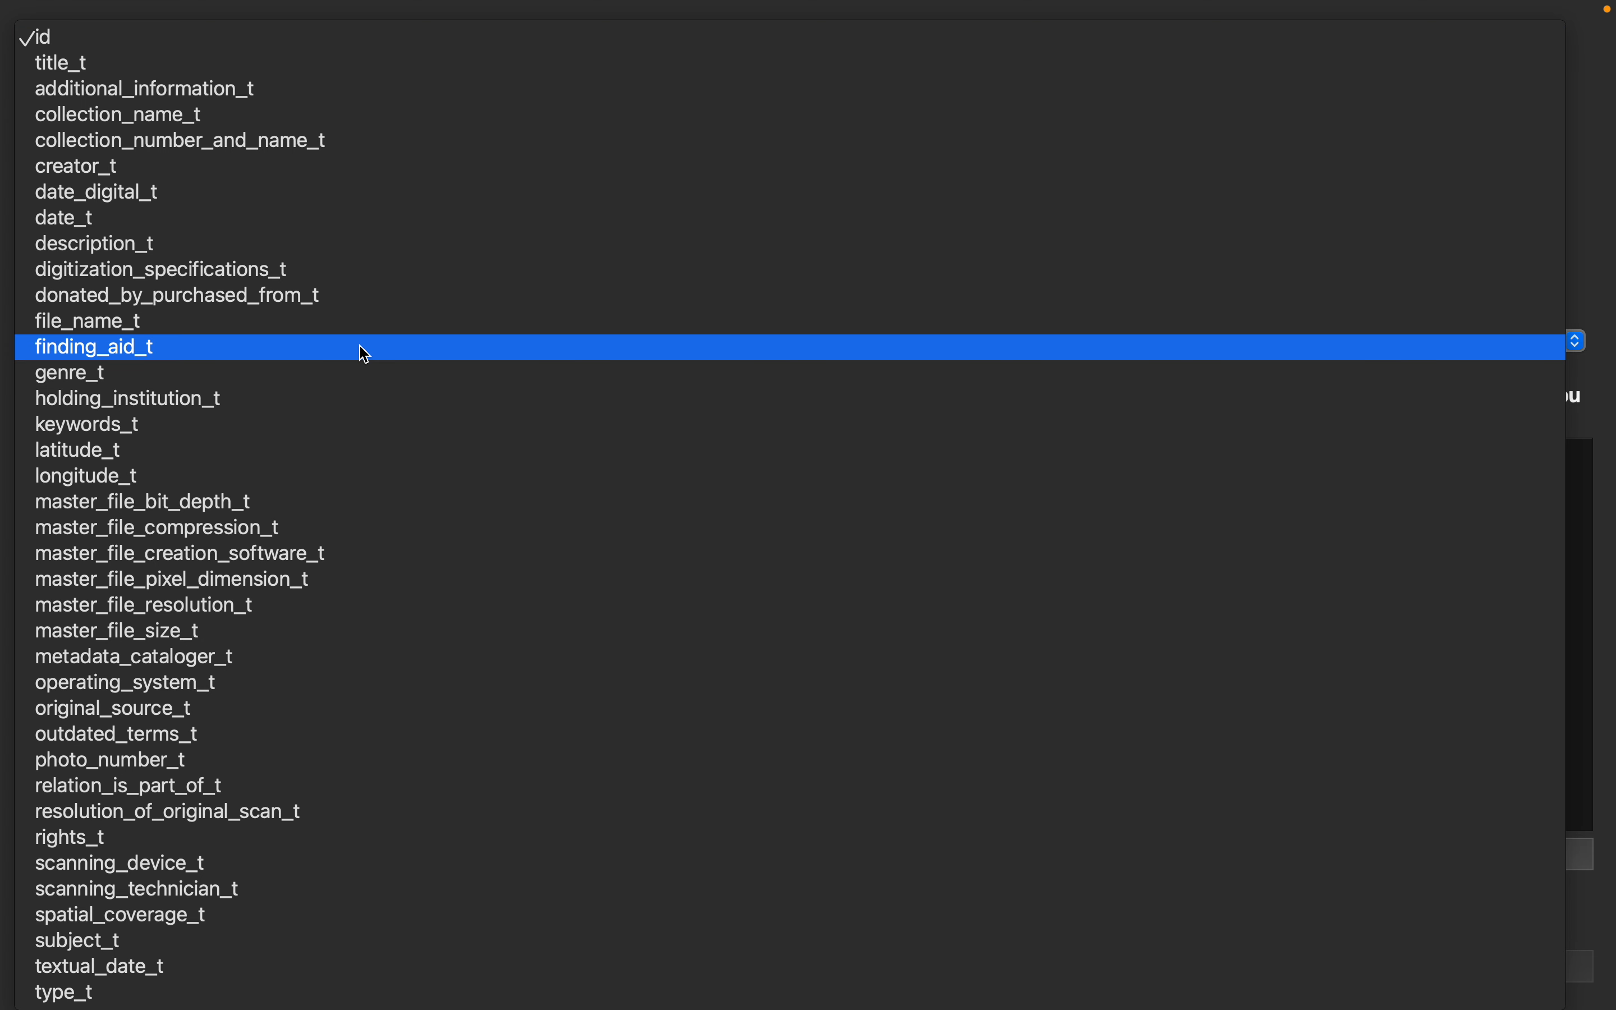
{"action": "left_click", "coordinate": [358, 48]}
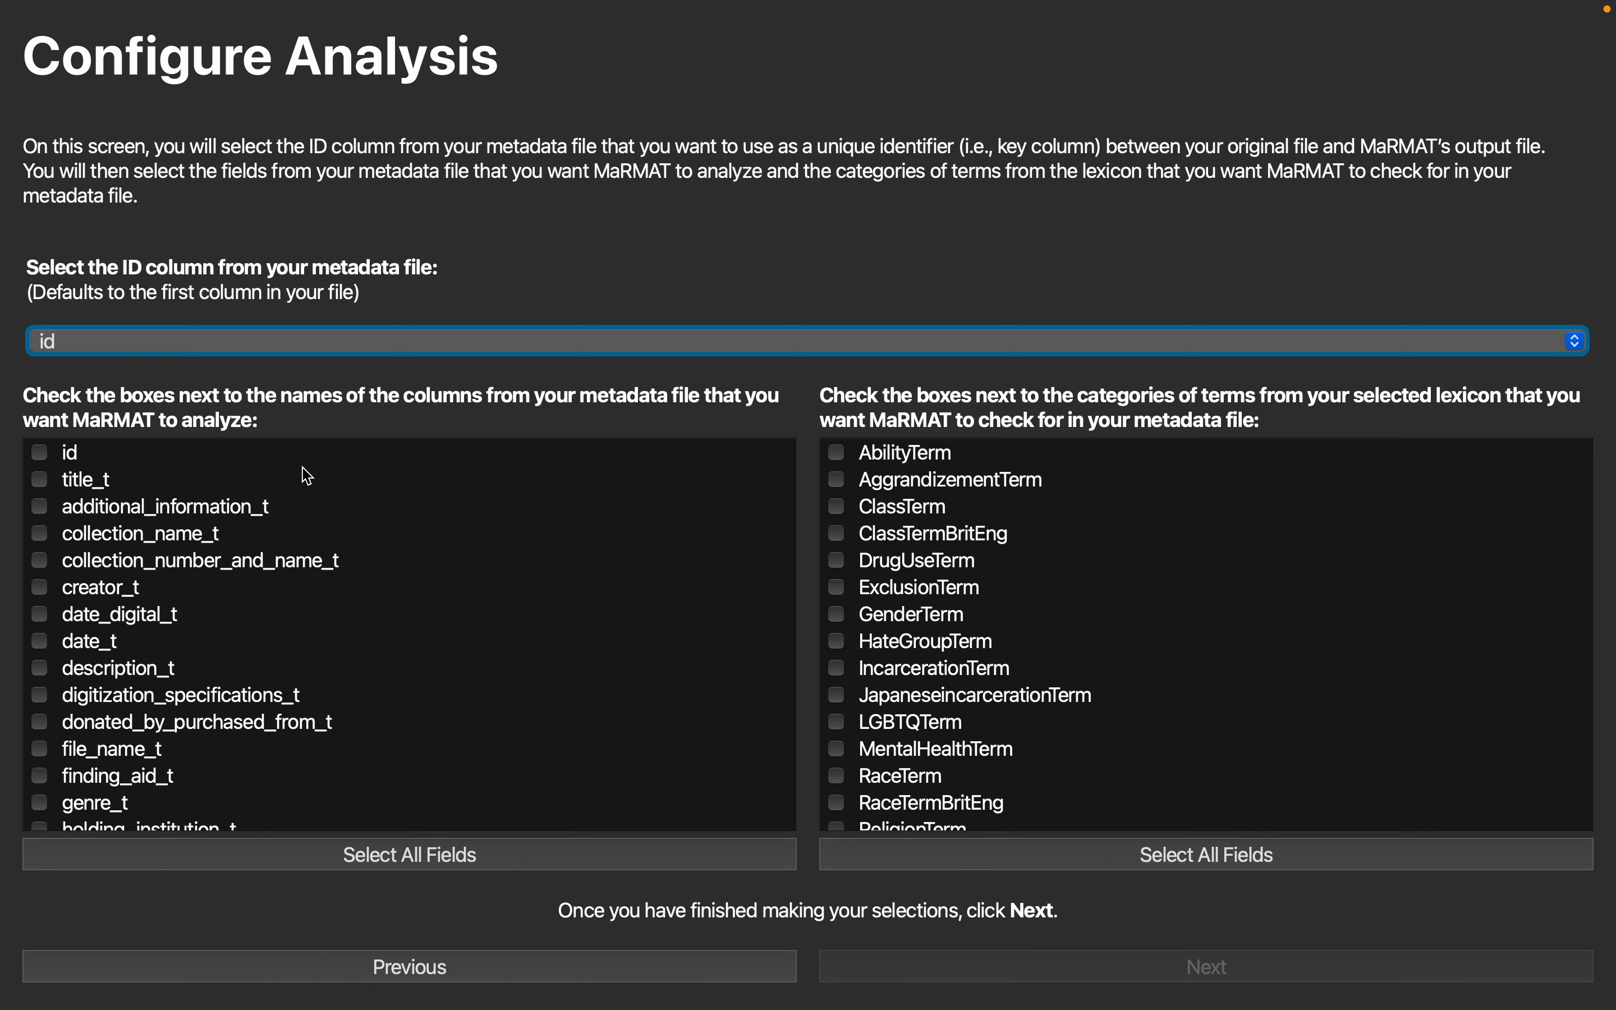
Step: Select title_t, description_t and subject_t as the metadata columns to analyze
{"action": "scroll", "coordinate": [305, 473], "scroll_direction": "down", "scroll_amount": 5}
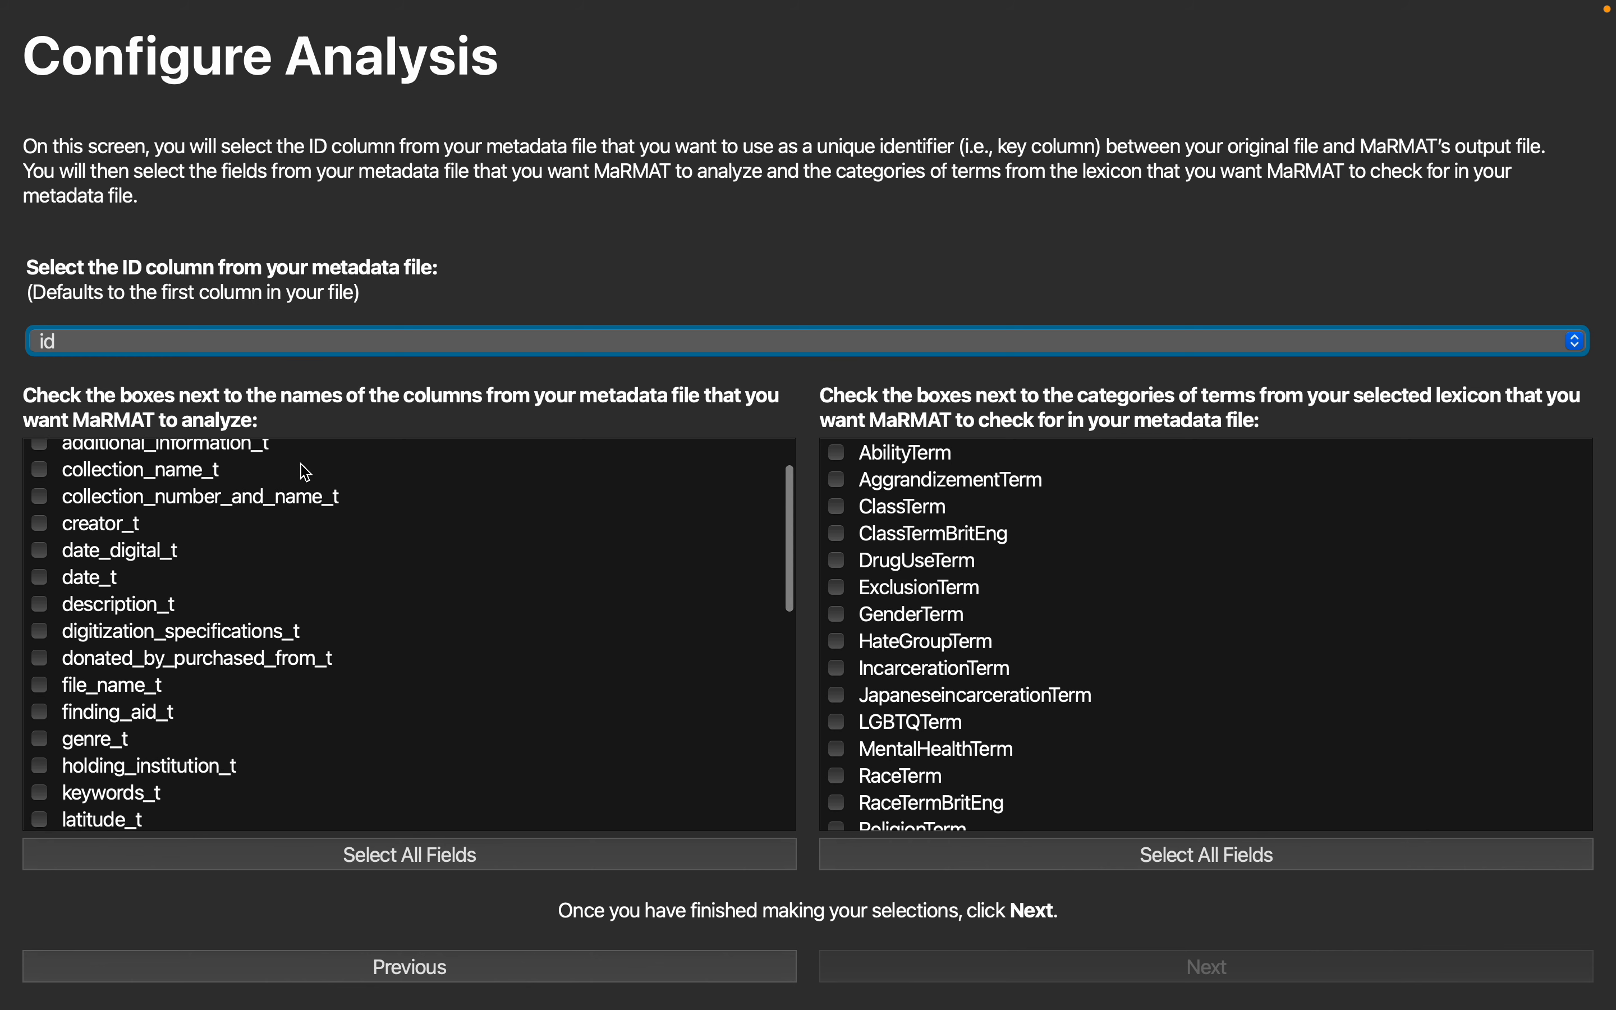
{"action": "scroll", "coordinate": [130, 515], "scroll_direction": "down", "scroll_amount": 9}
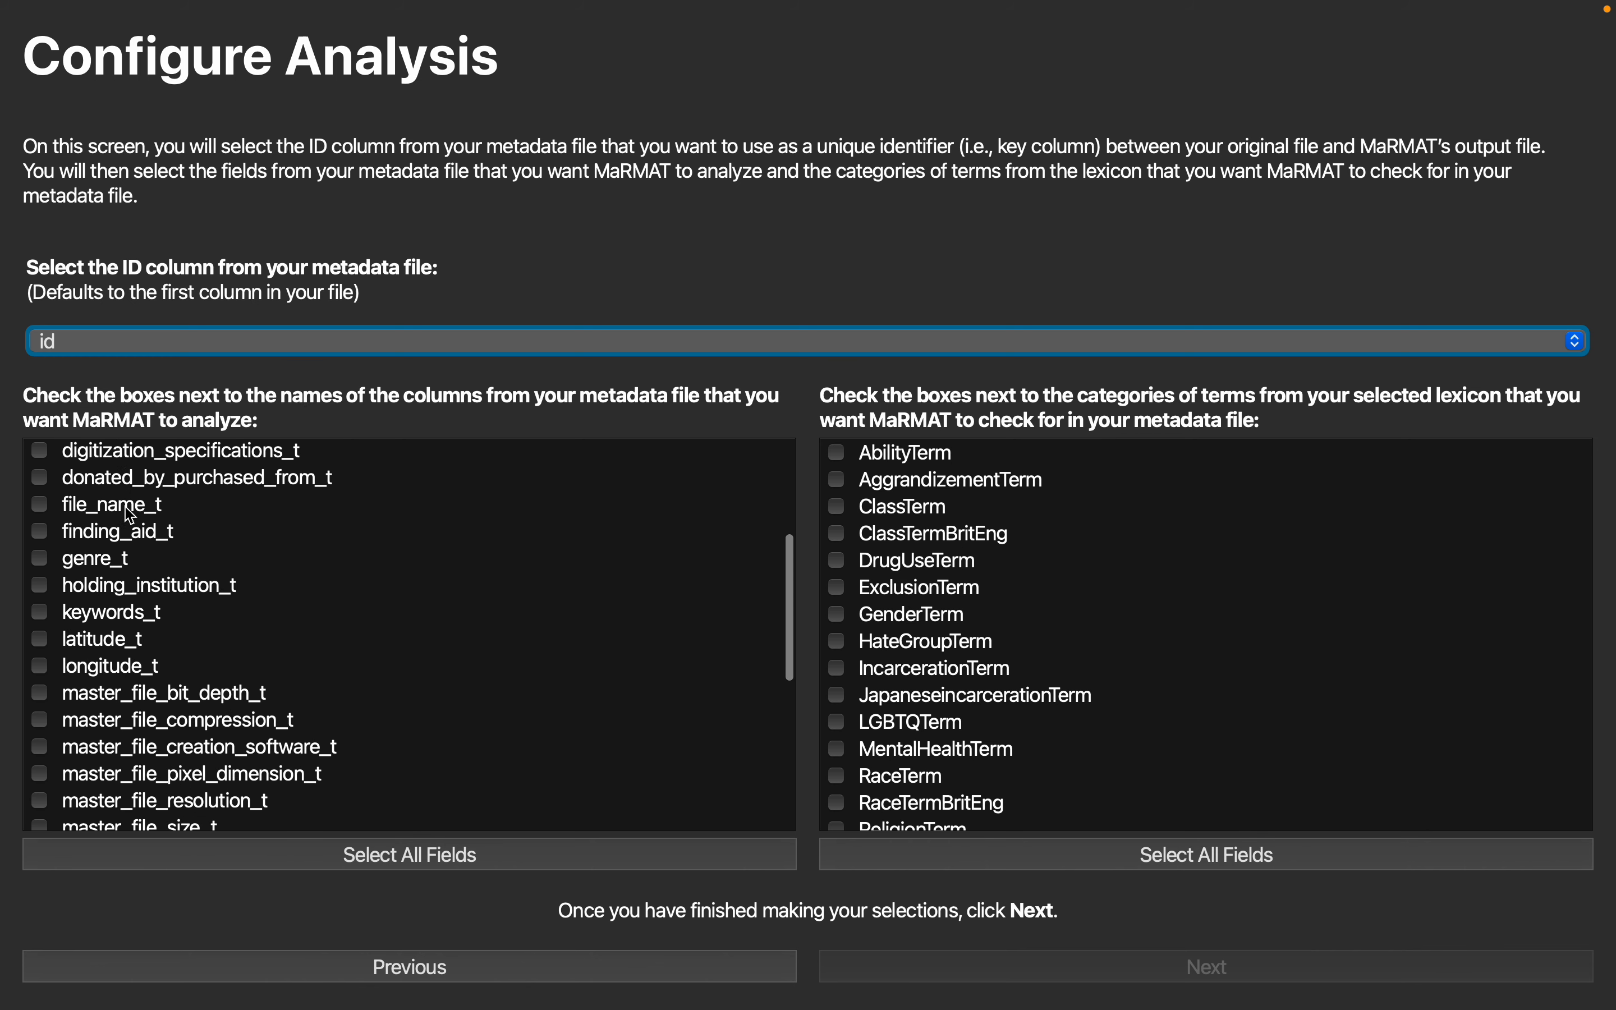
{"action": "scroll", "coordinate": [131, 515], "scroll_direction": "down", "scroll_amount": 7}
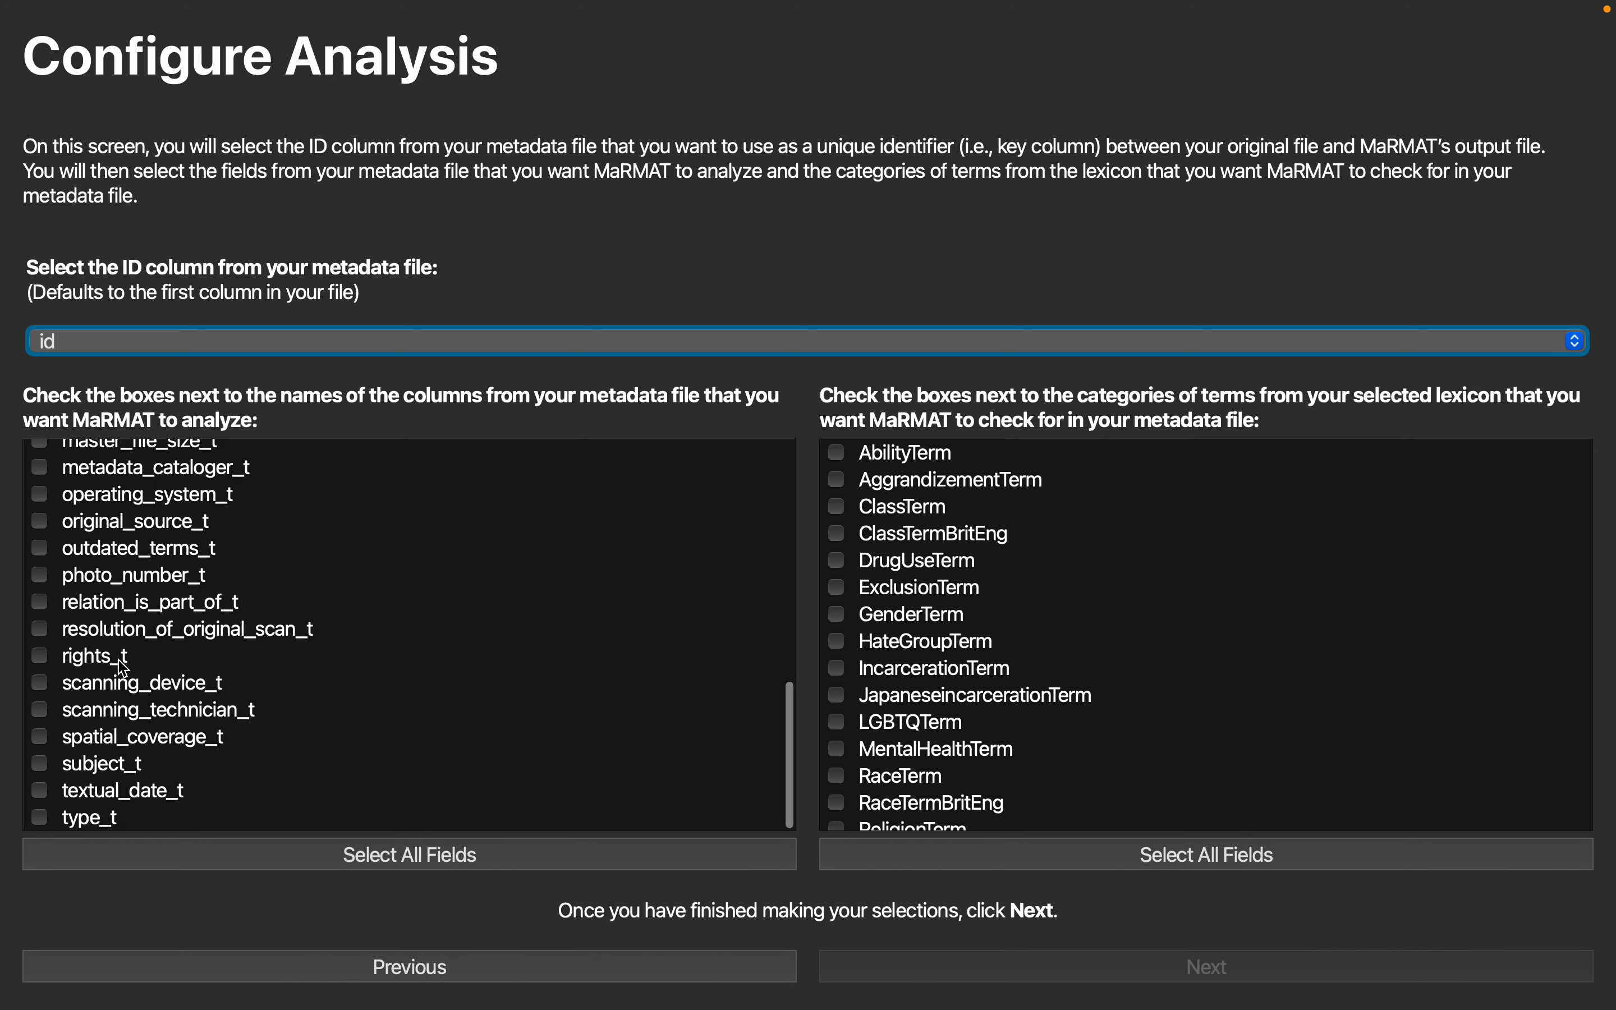
{"action": "scroll", "coordinate": [123, 668], "scroll_direction": "up", "scroll_amount": 10}
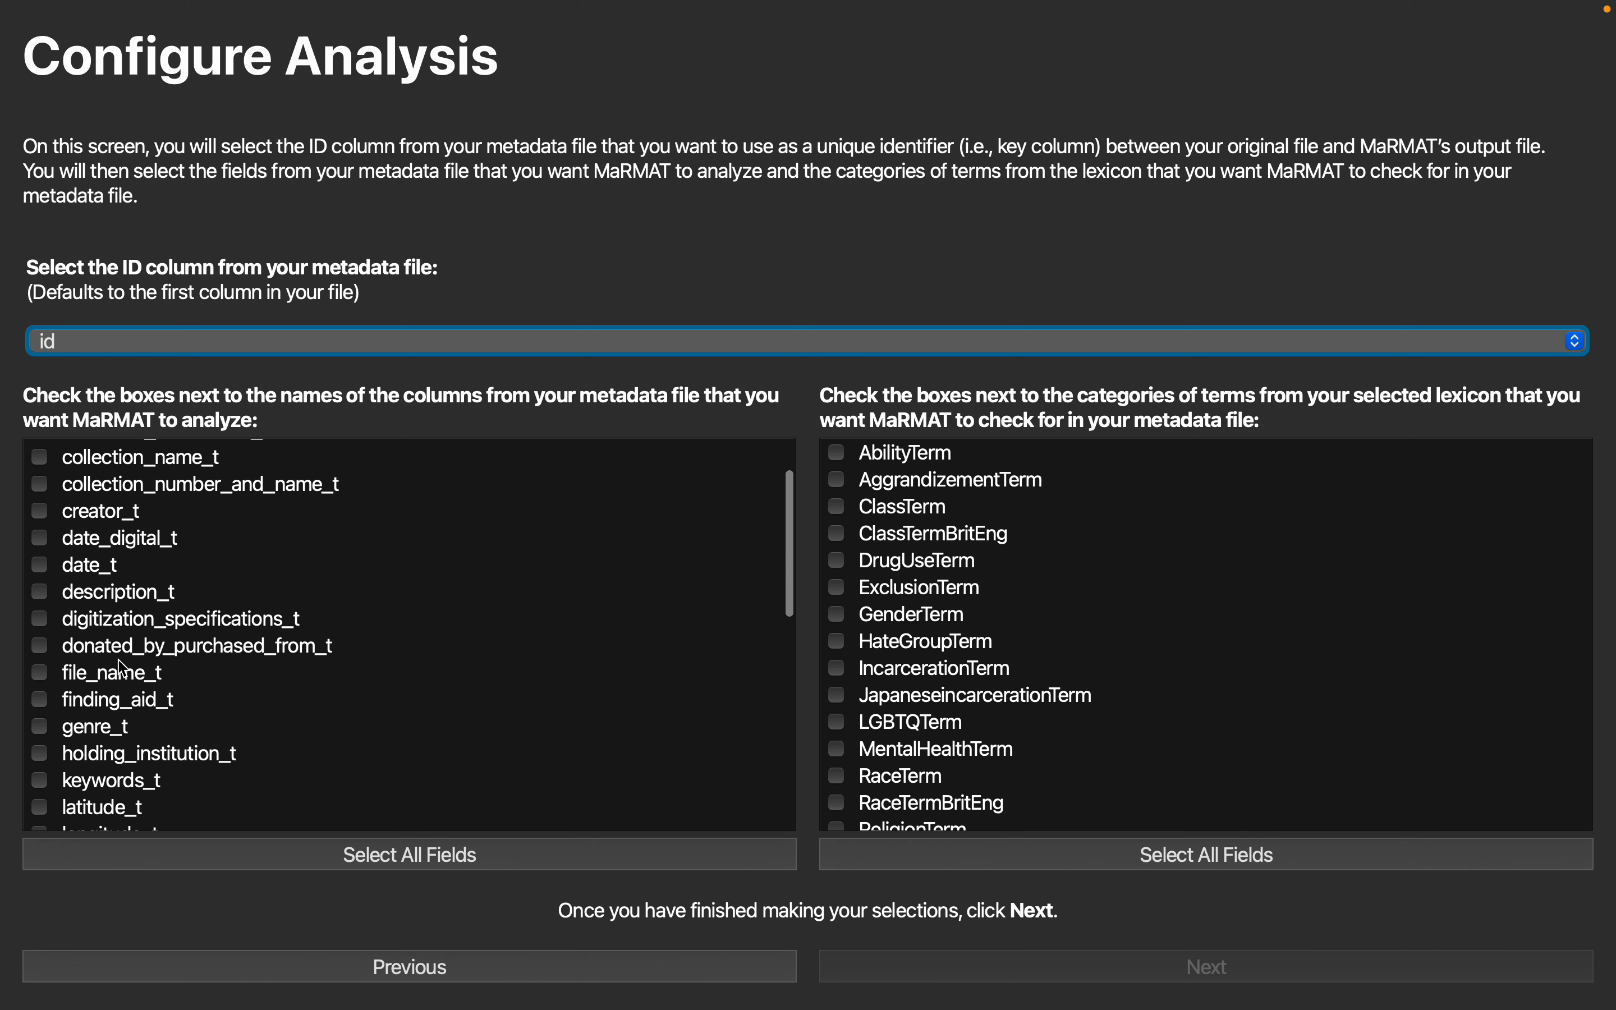
{"action": "scroll", "coordinate": [122, 668], "scroll_direction": "up", "scroll_amount": 3}
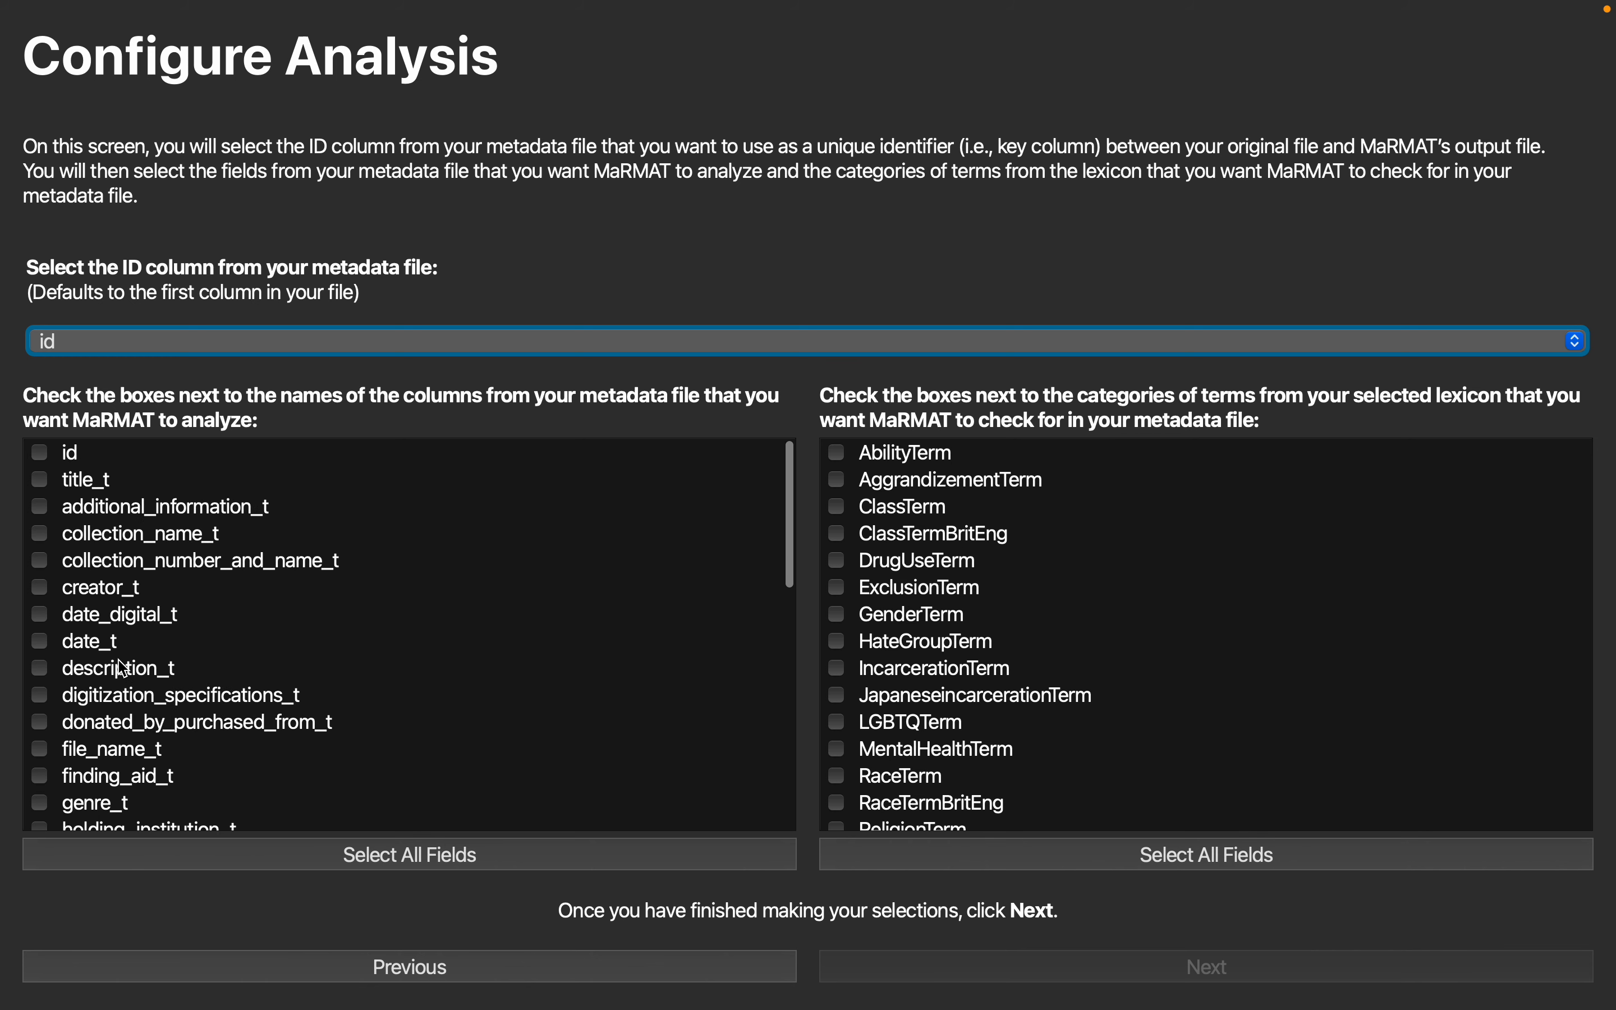
{"action": "left_click", "coordinate": [41, 481]}
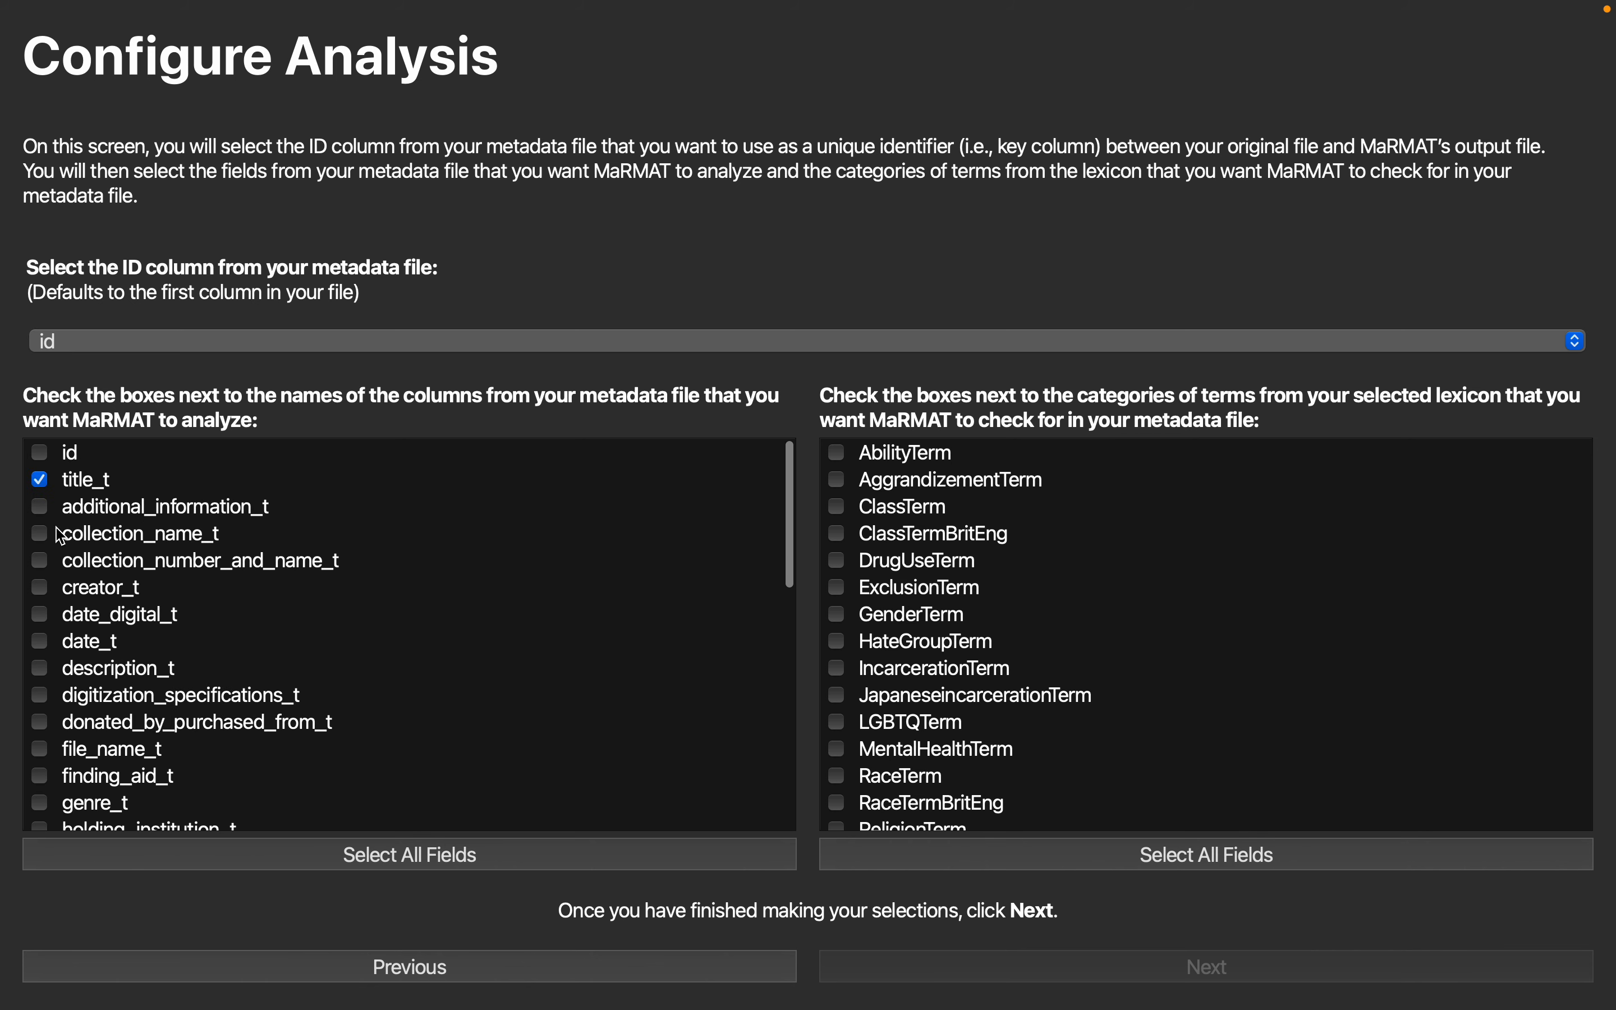
{"action": "left_click", "coordinate": [40, 667]}
{"action": "scroll", "coordinate": [211, 633], "scroll_direction": "down", "scroll_amount": 10}
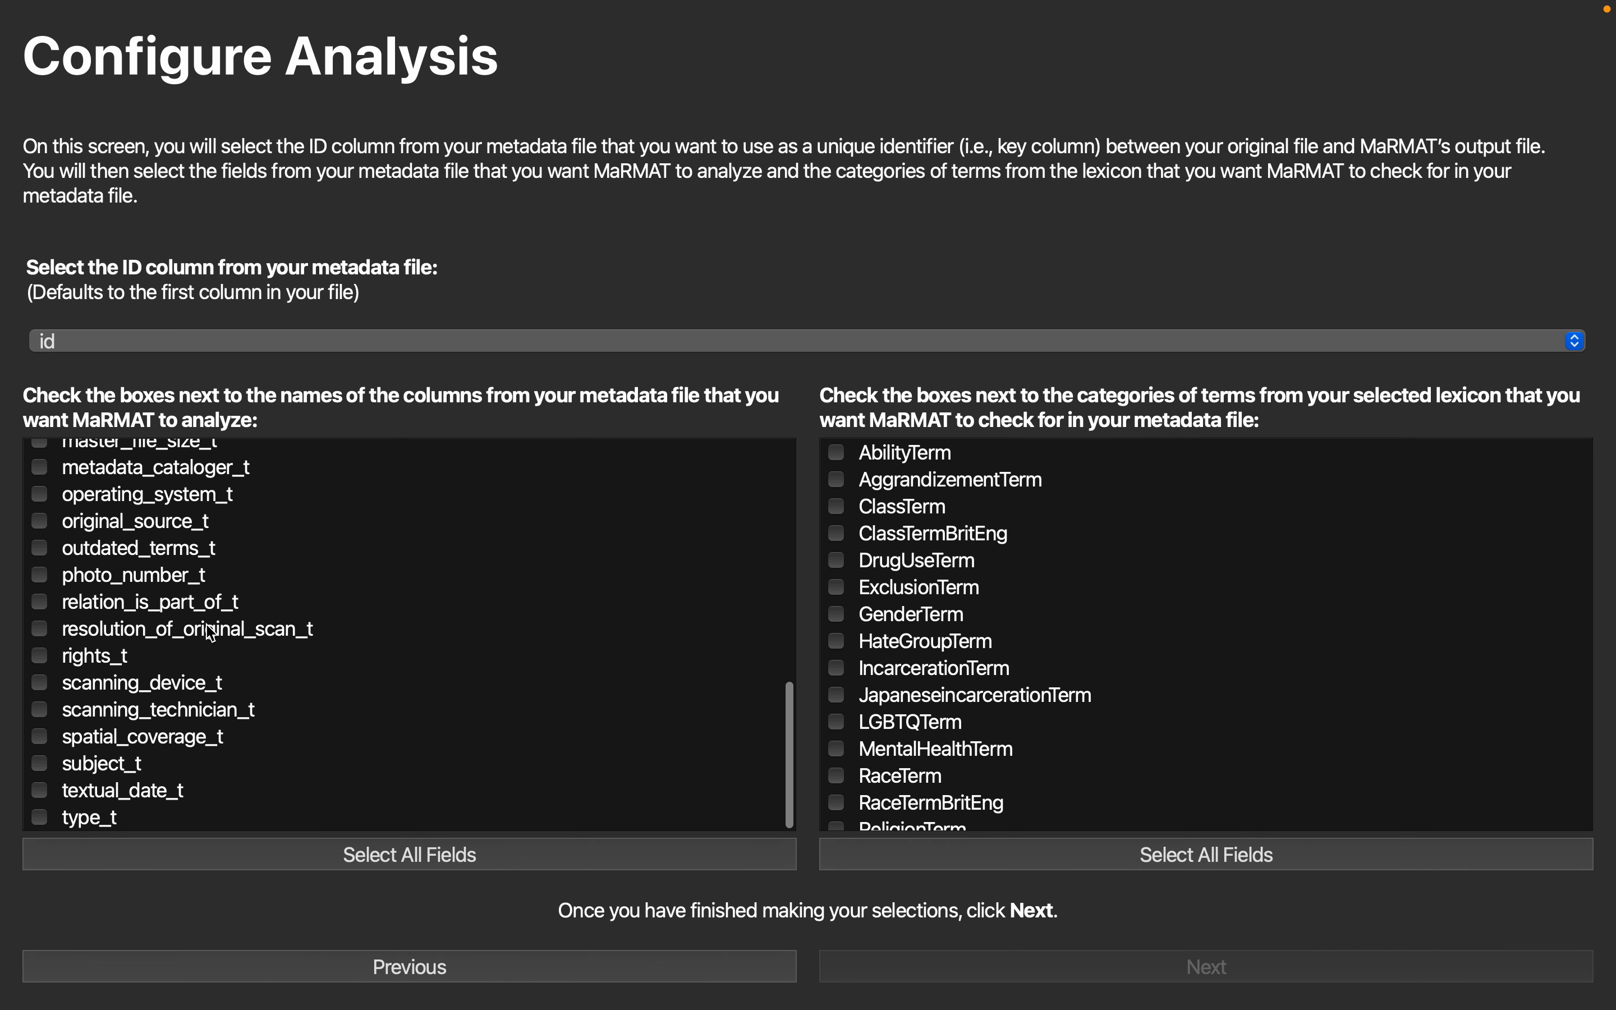
{"action": "left_click", "coordinate": [39, 764]}
Step: Select all lexicon term categories except RaceTermBritEng, SlangTermBritEng and ClassTermBritEng
{"action": "scroll", "coordinate": [990, 495], "scroll_direction": "down", "scroll_amount": 4}
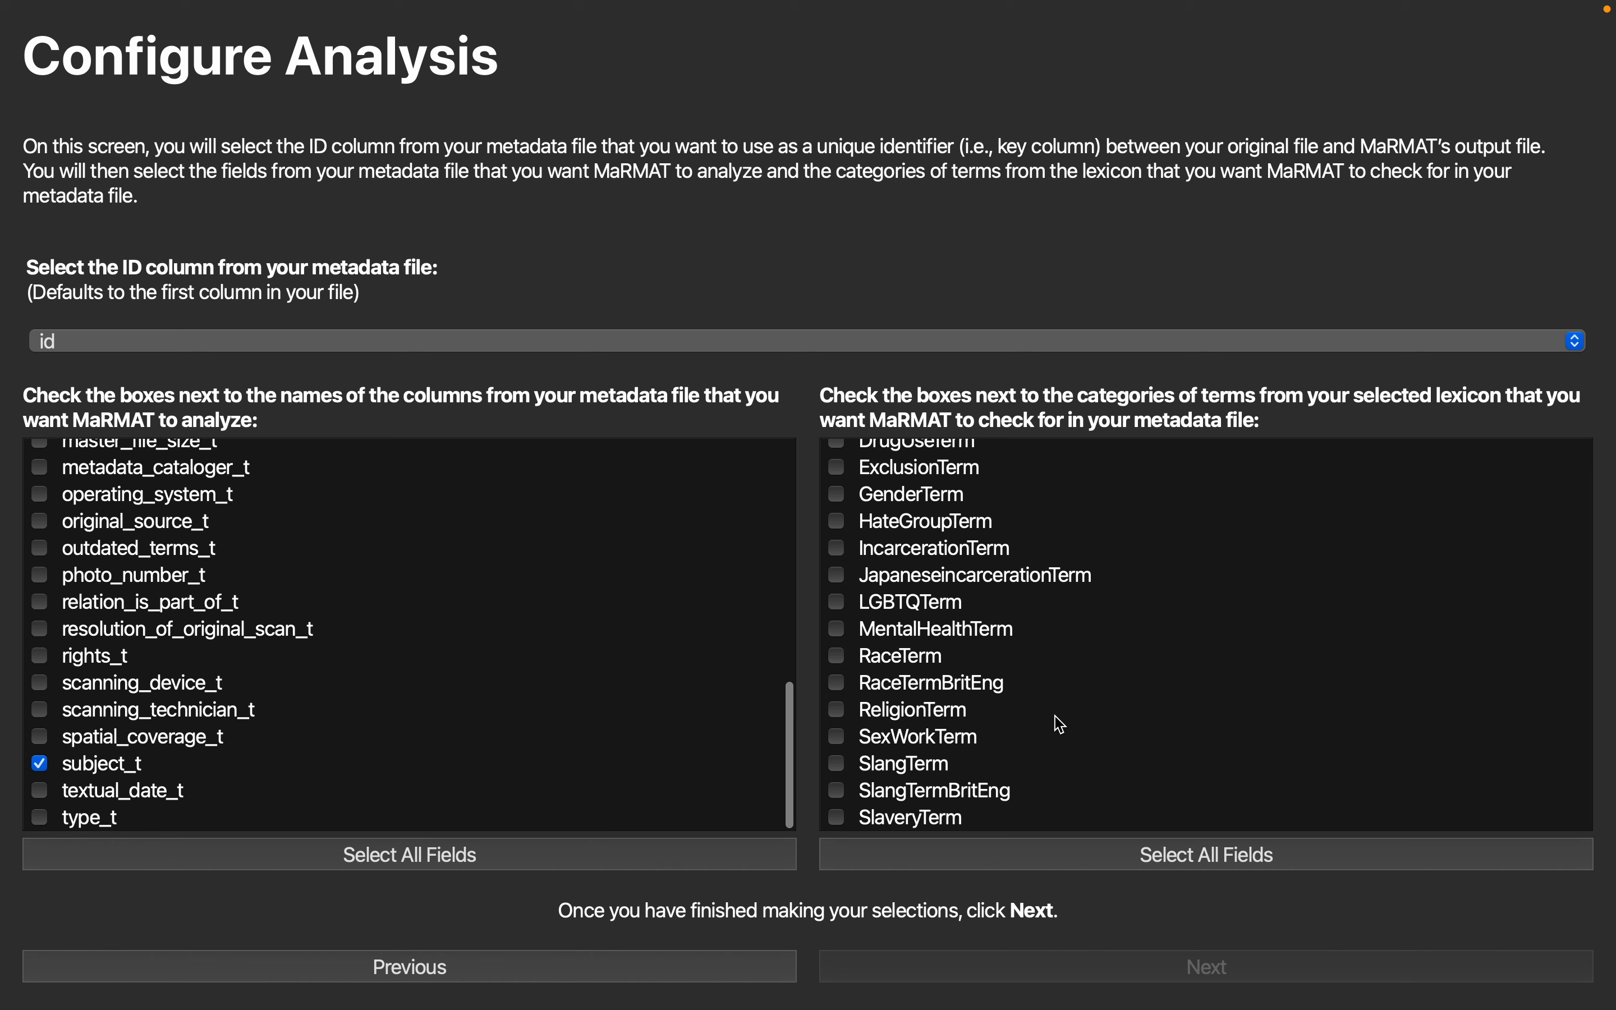
{"action": "left_click", "coordinate": [1198, 863]}
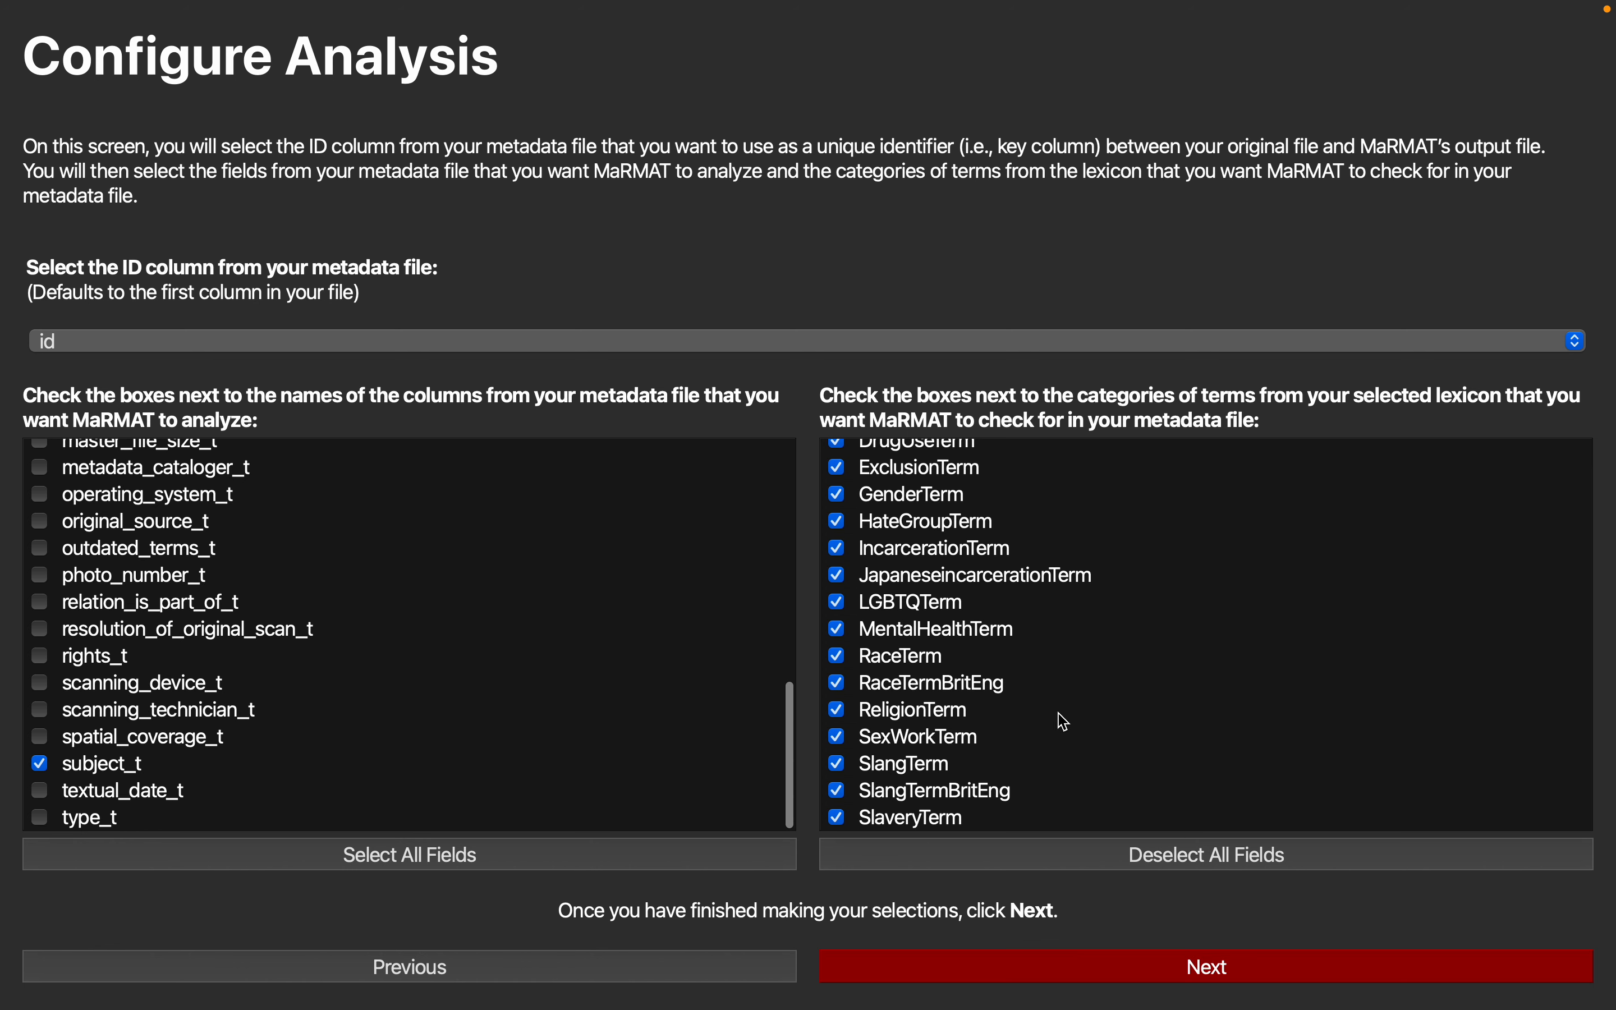
{"action": "left_click", "coordinate": [839, 685]}
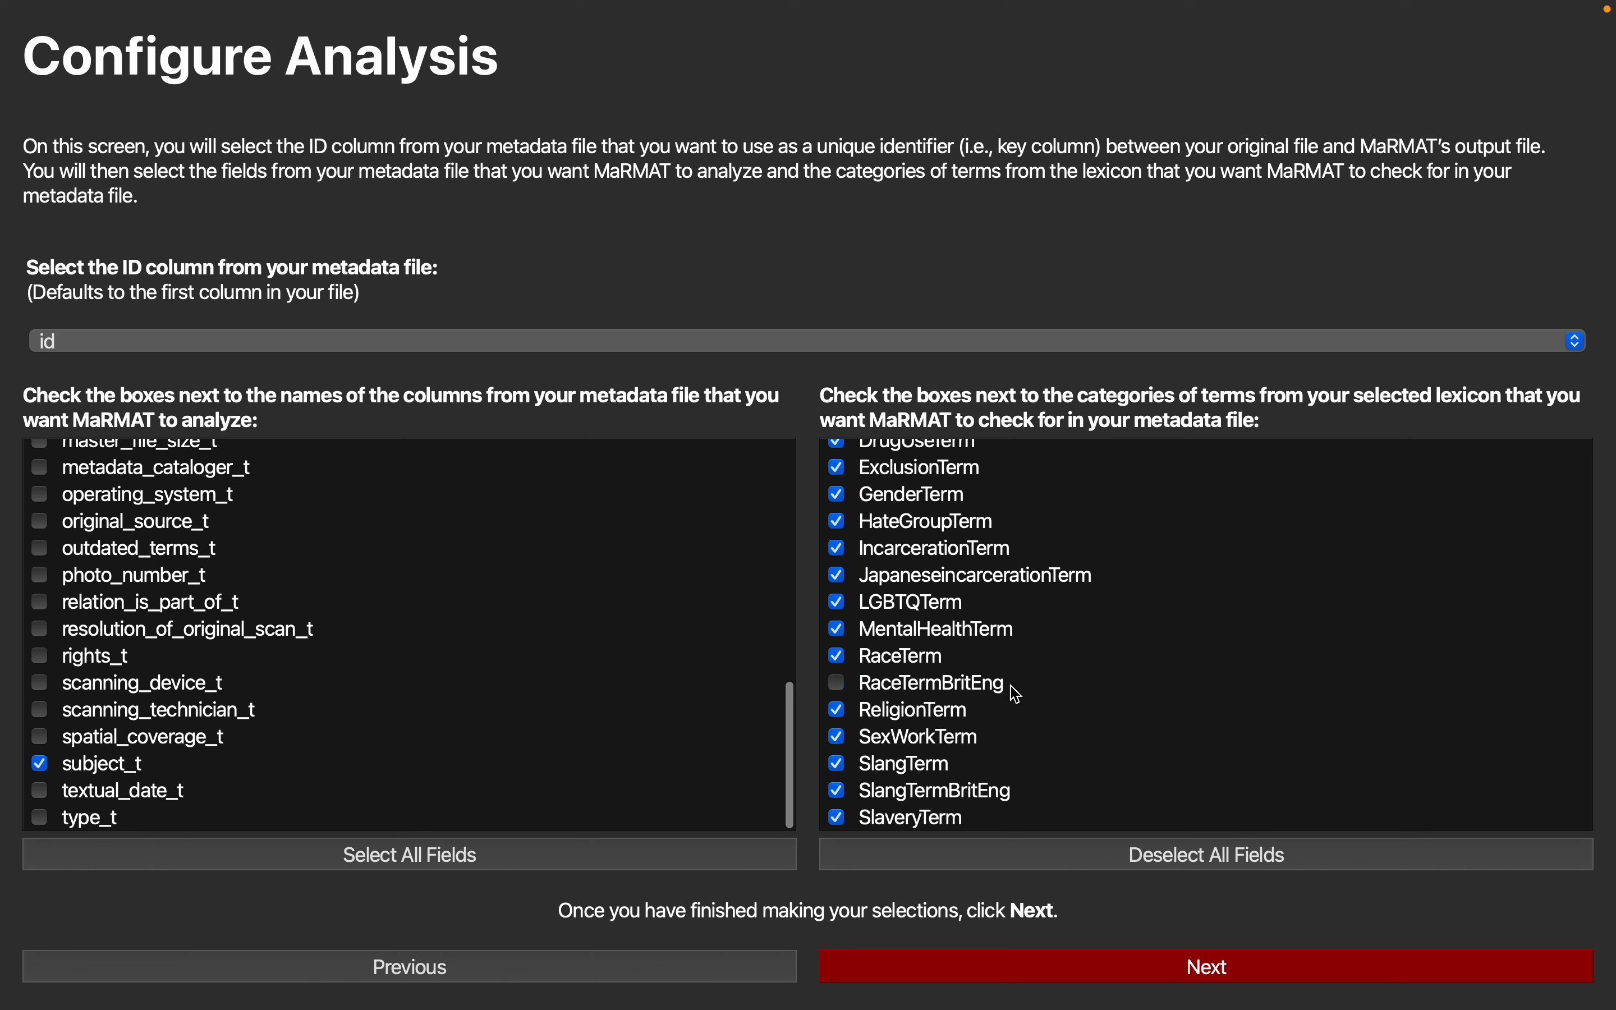
{"action": "left_click", "coordinate": [839, 792]}
{"action": "scroll", "coordinate": [1032, 734], "scroll_direction": "up", "scroll_amount": 2}
{"action": "scroll", "coordinate": [1032, 733], "scroll_direction": "up", "scroll_amount": 1}
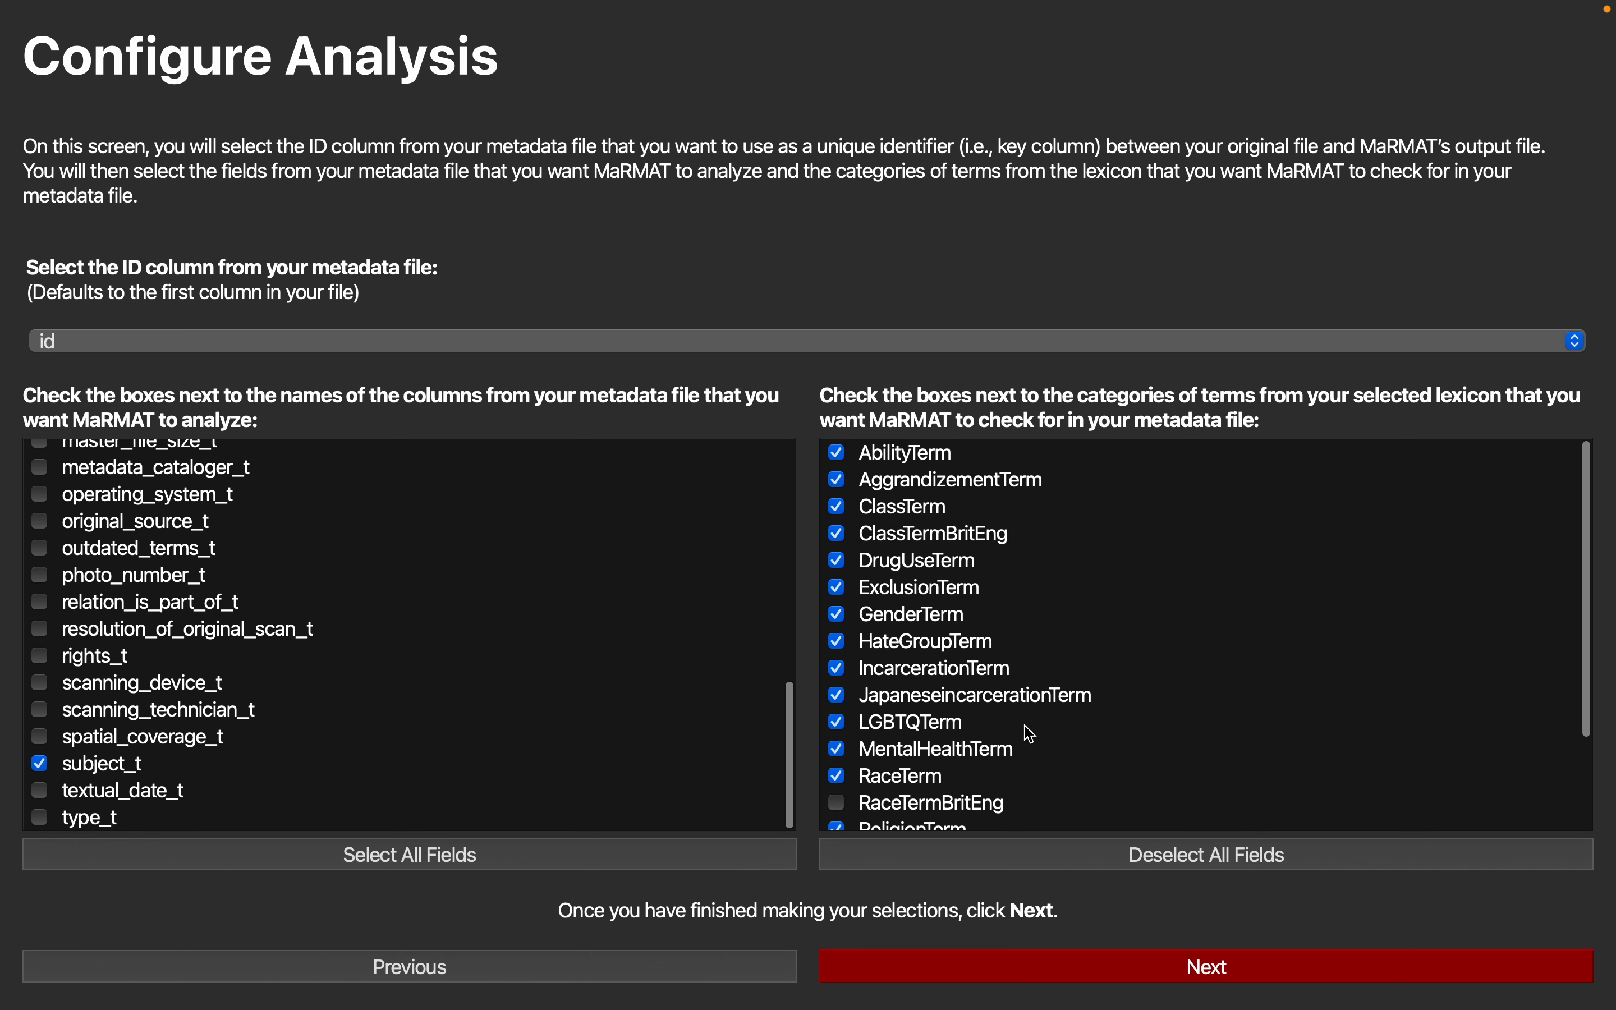
{"action": "left_click", "coordinate": [839, 533]}
Step: Proceed to the matching screen and set the output file to MaRMAT_output.csv in the MaRMAT Demo folder, replacing the existing file
{"action": "left_click", "coordinate": [1068, 970]}
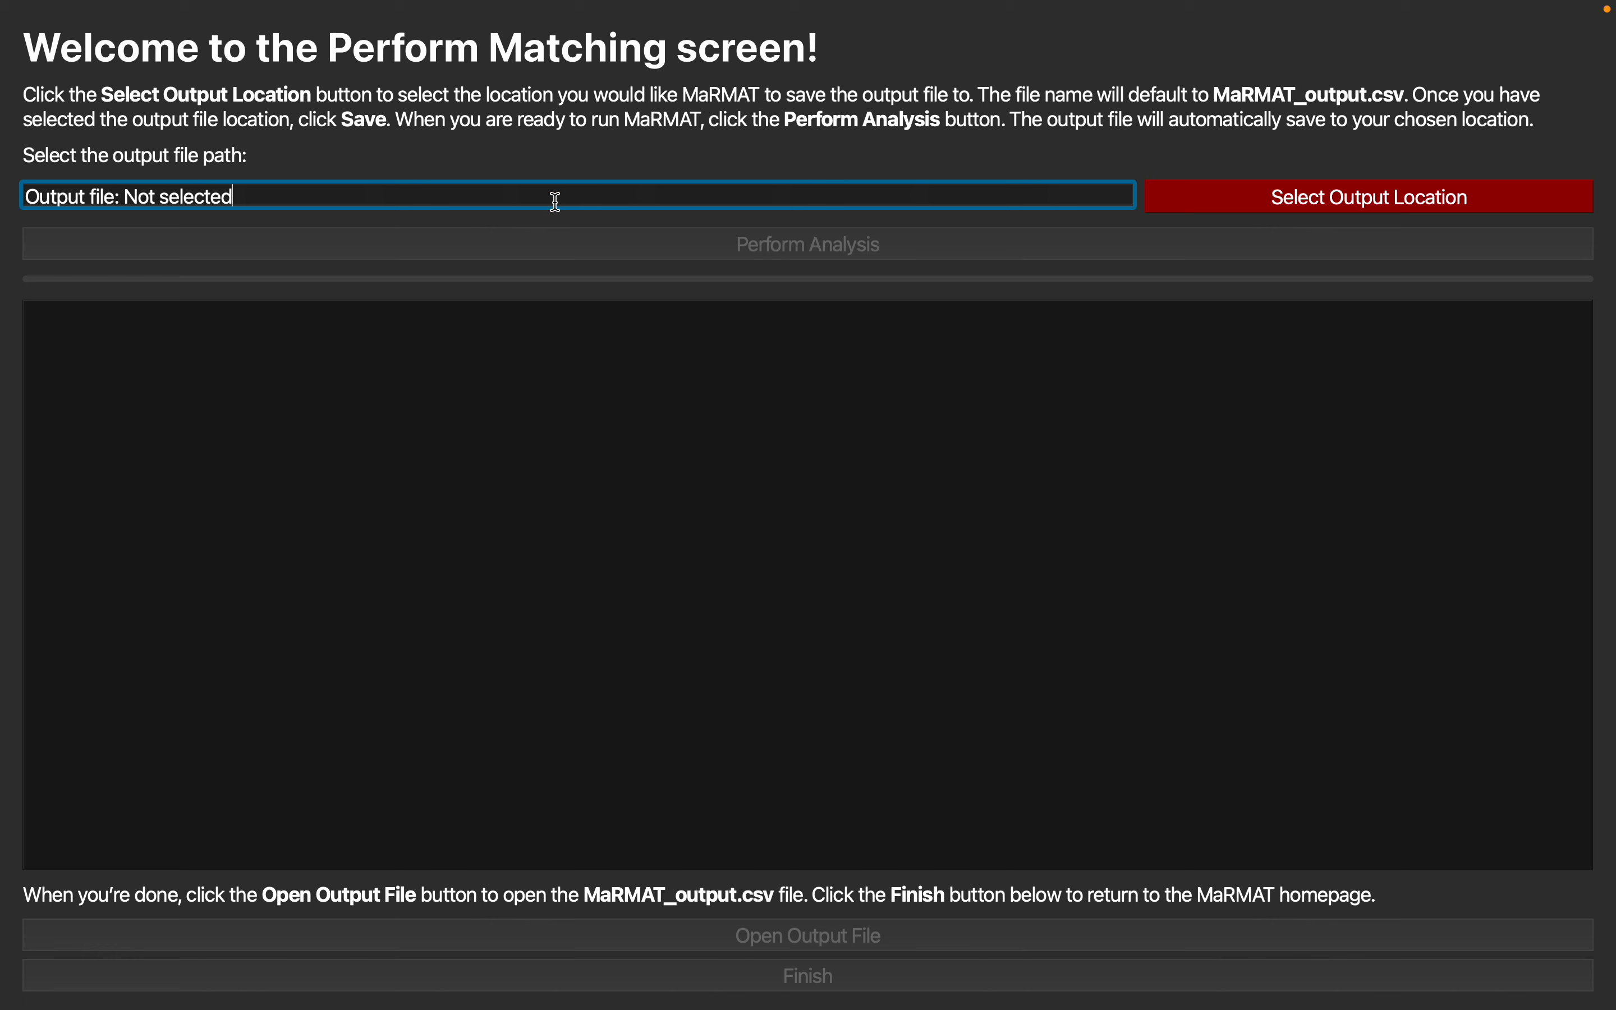
{"action": "left_click", "coordinate": [1410, 212]}
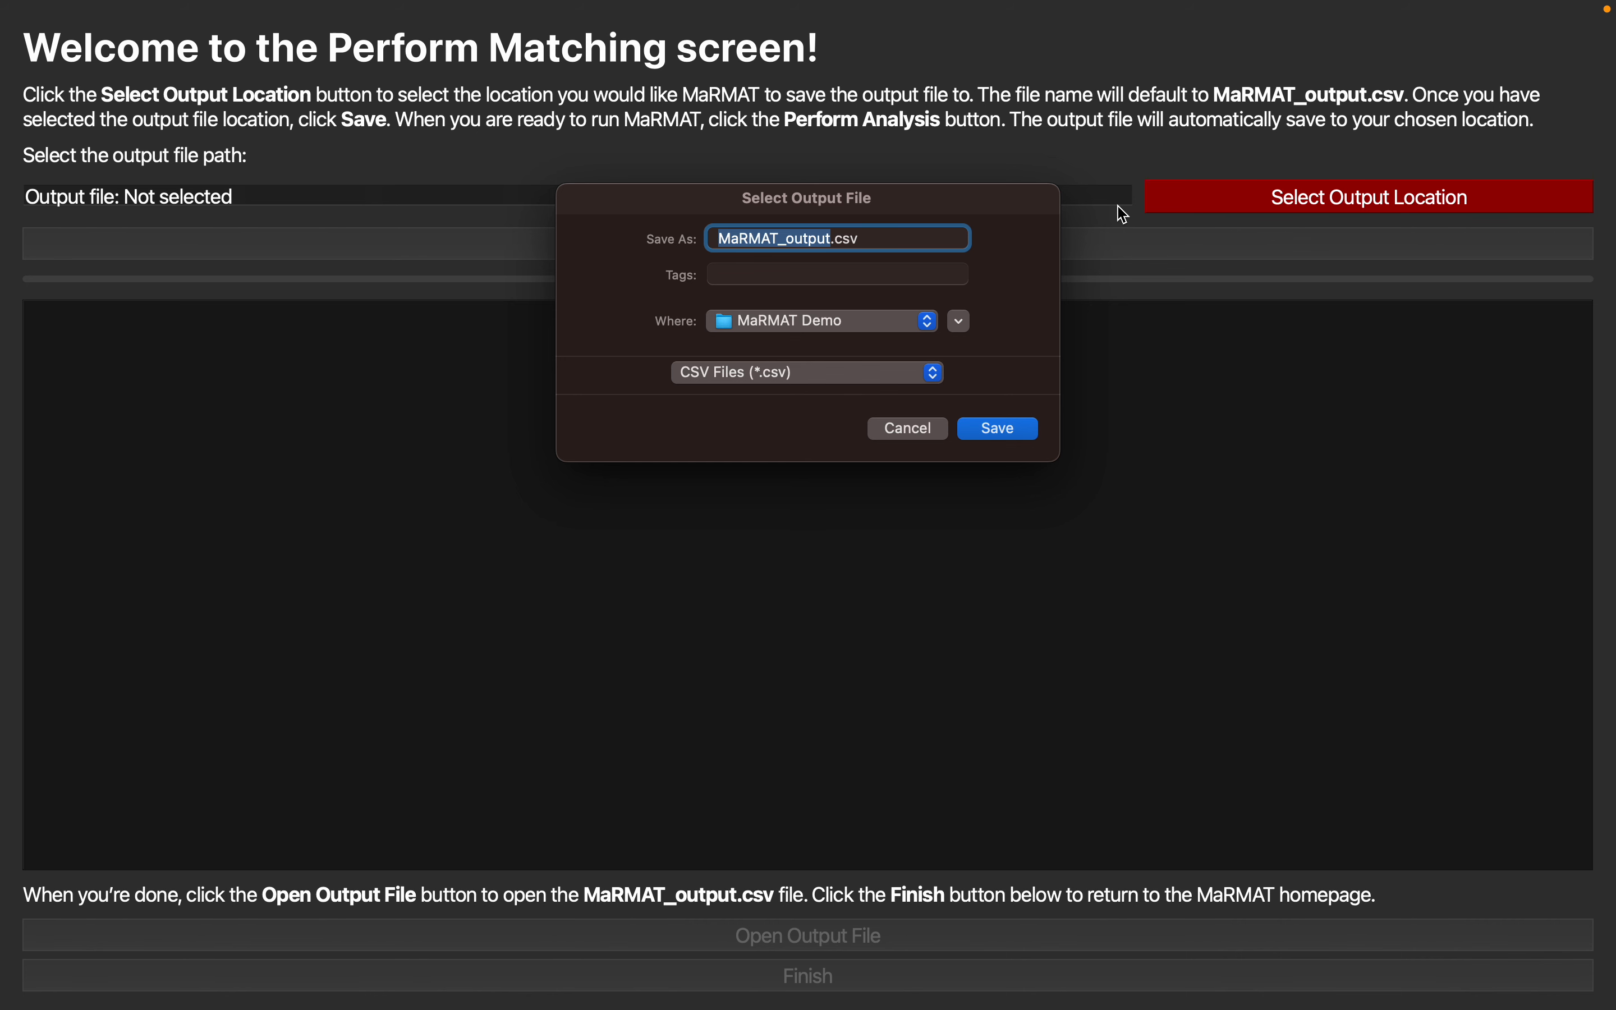
{"action": "left_click", "coordinate": [900, 326]}
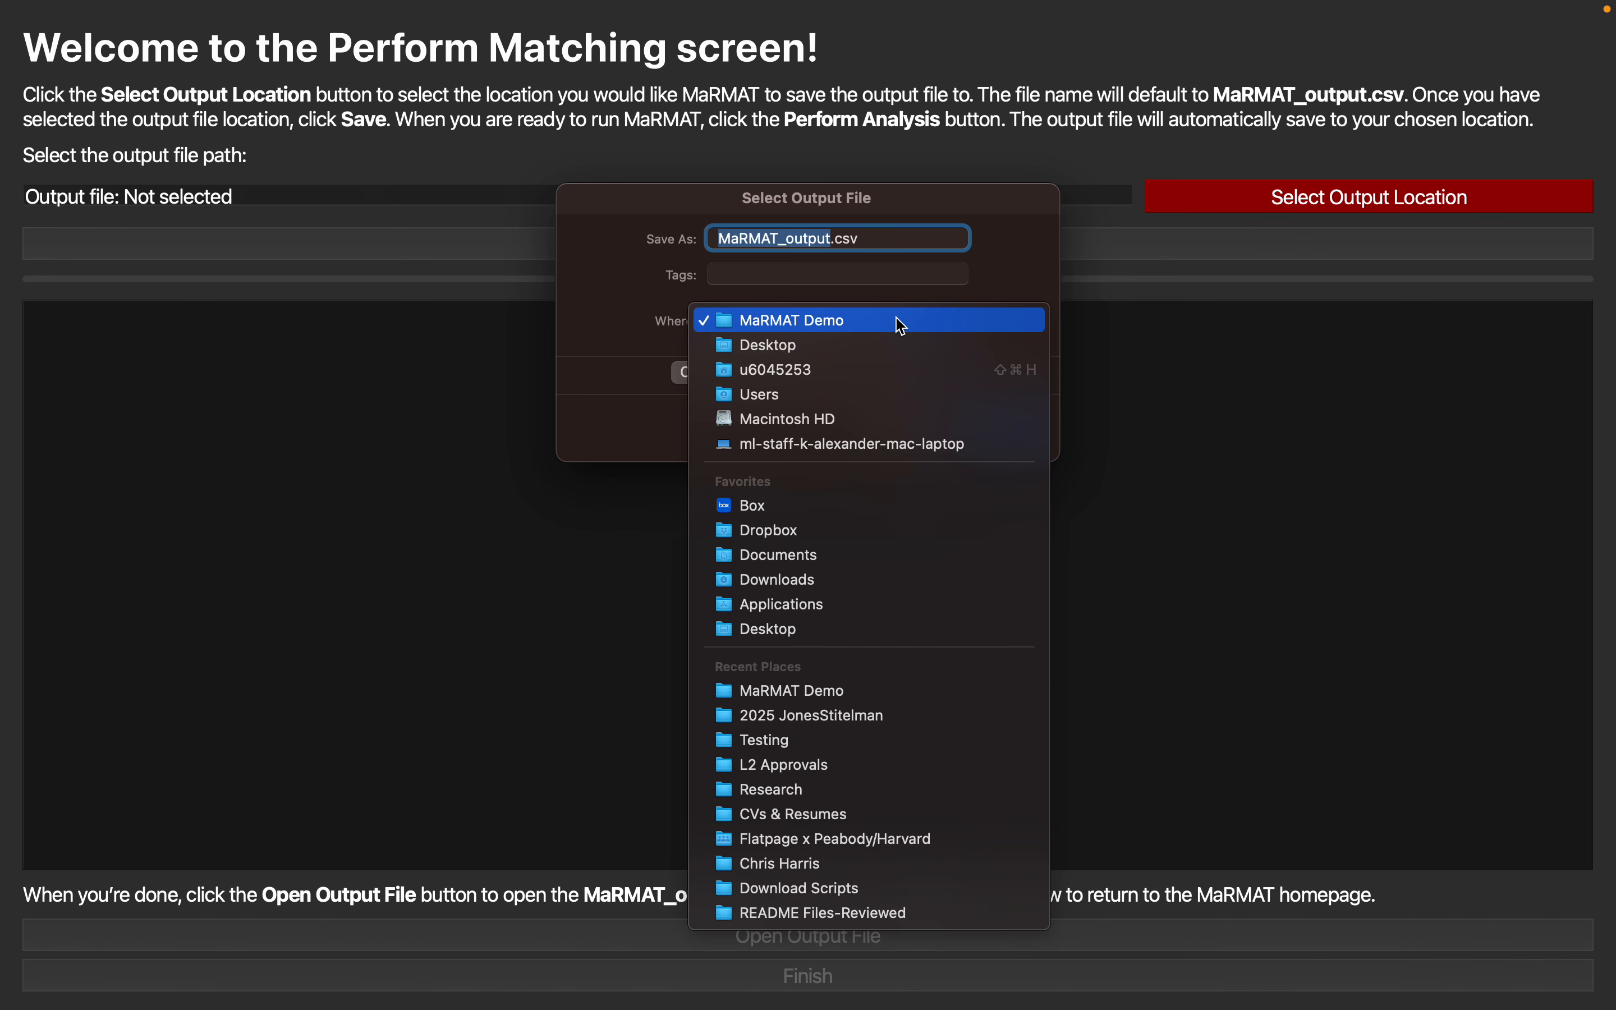
{"action": "left_click", "coordinate": [1012, 266]}
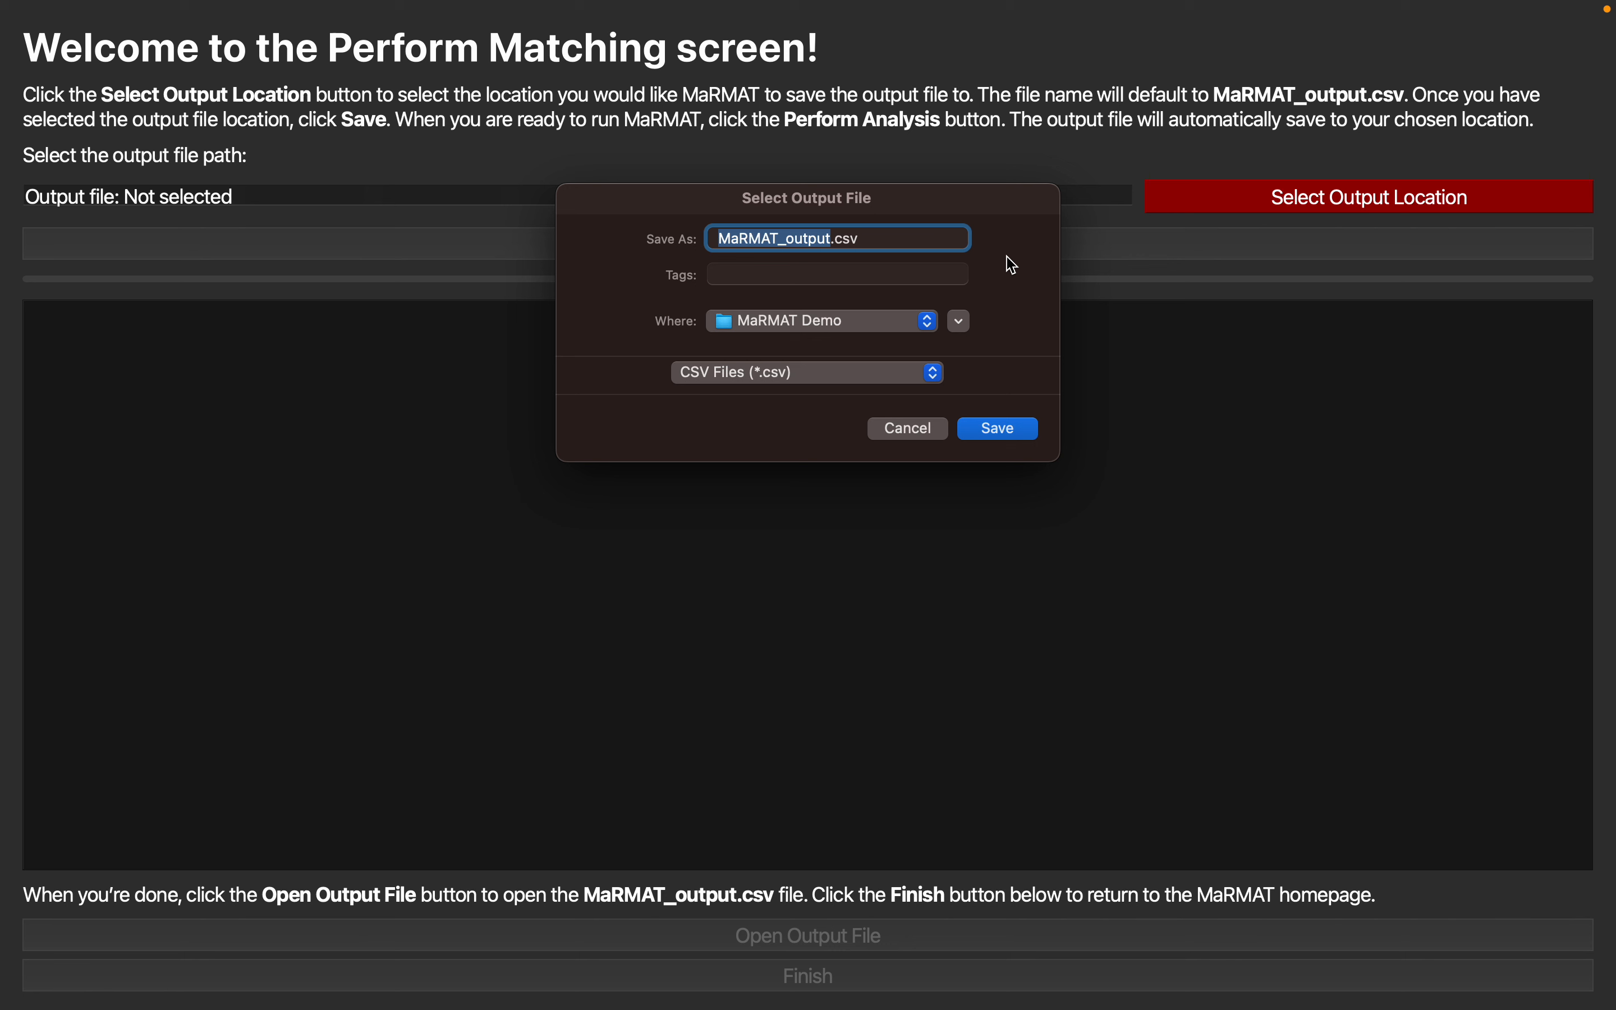
{"action": "left_click", "coordinate": [804, 238]}
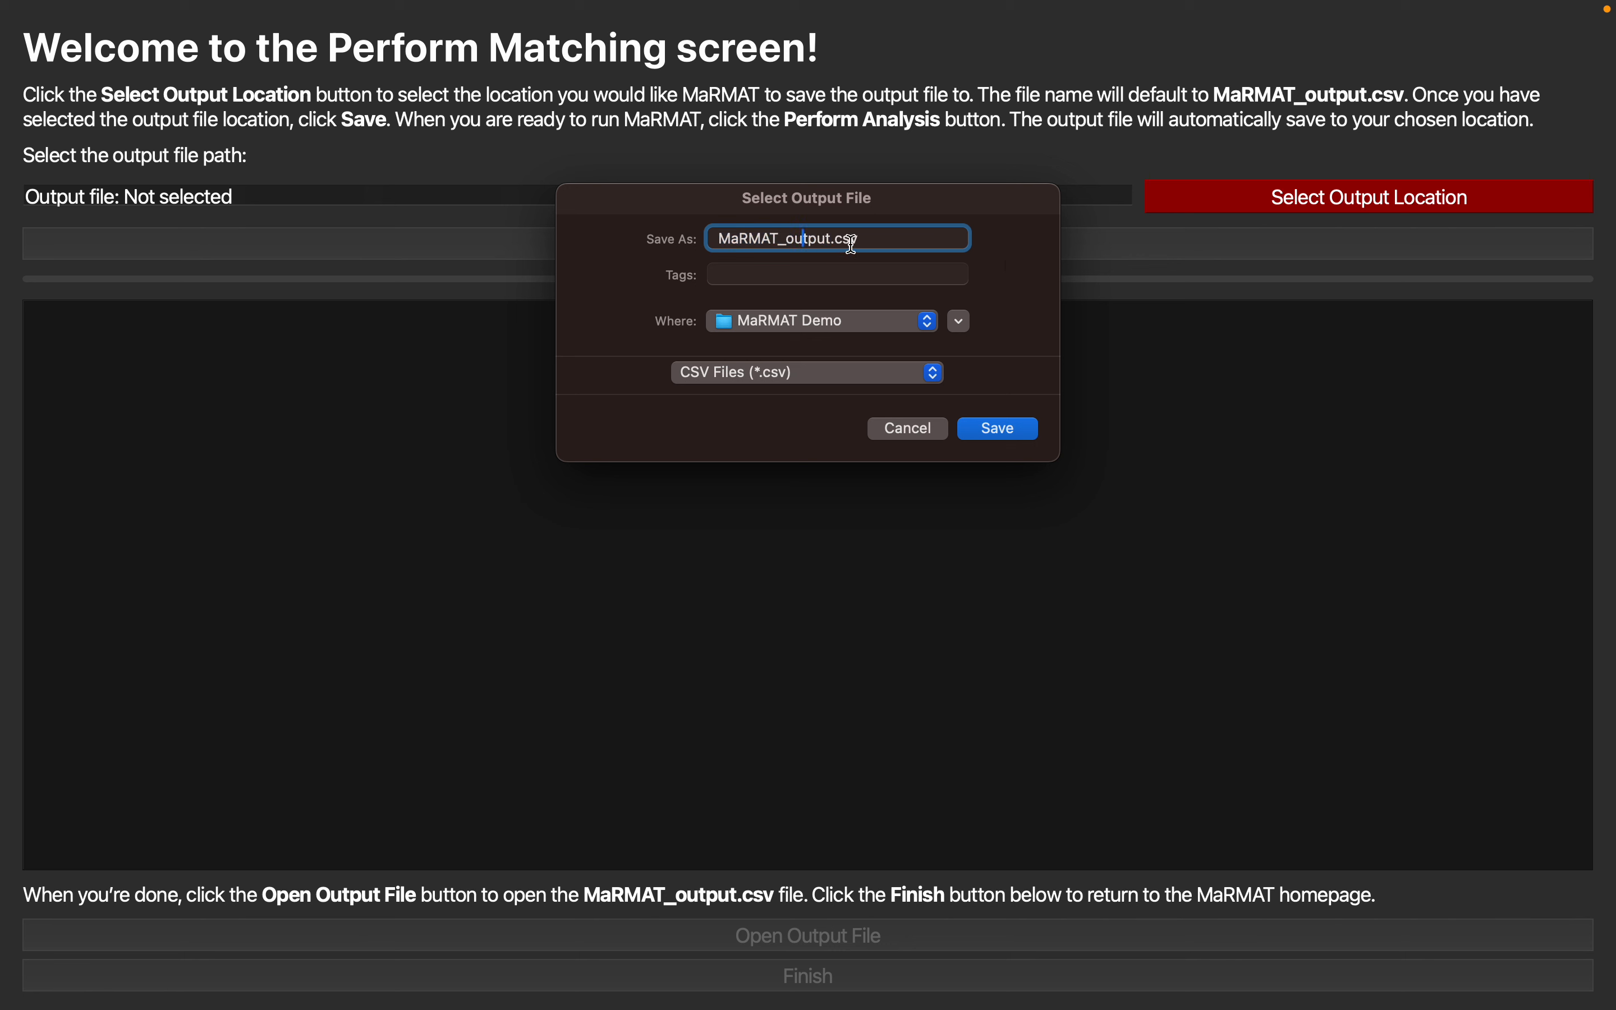
{"action": "left_click", "coordinate": [1015, 437]}
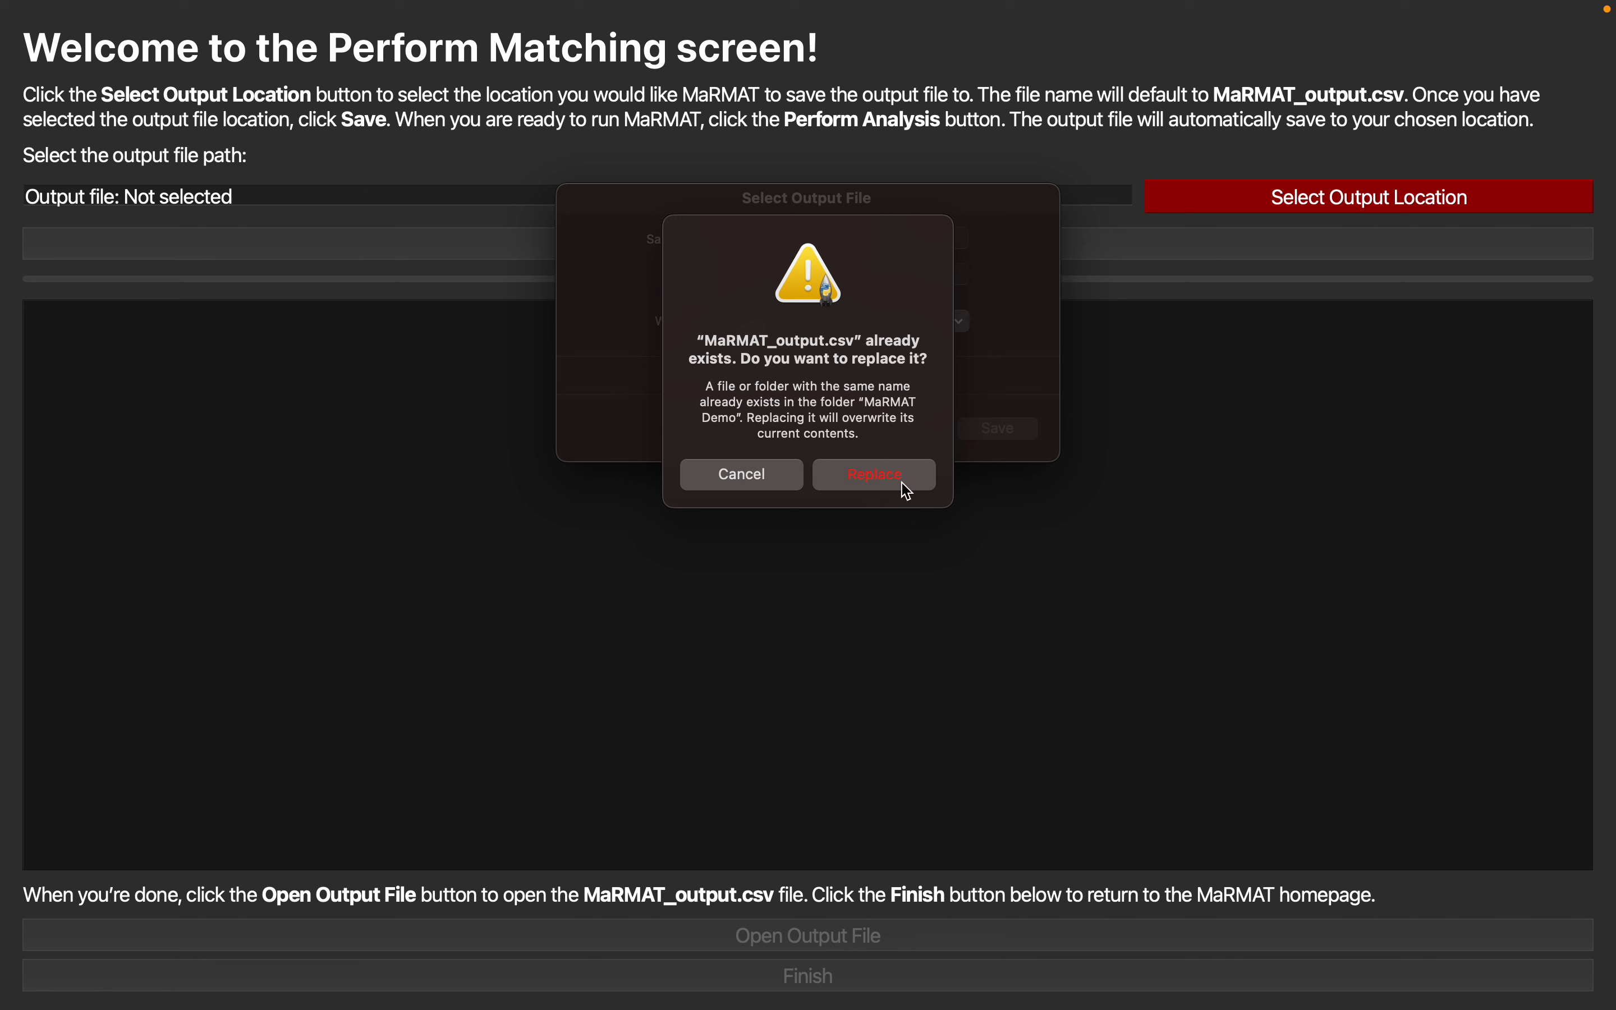
{"action": "left_click", "coordinate": [875, 474]}
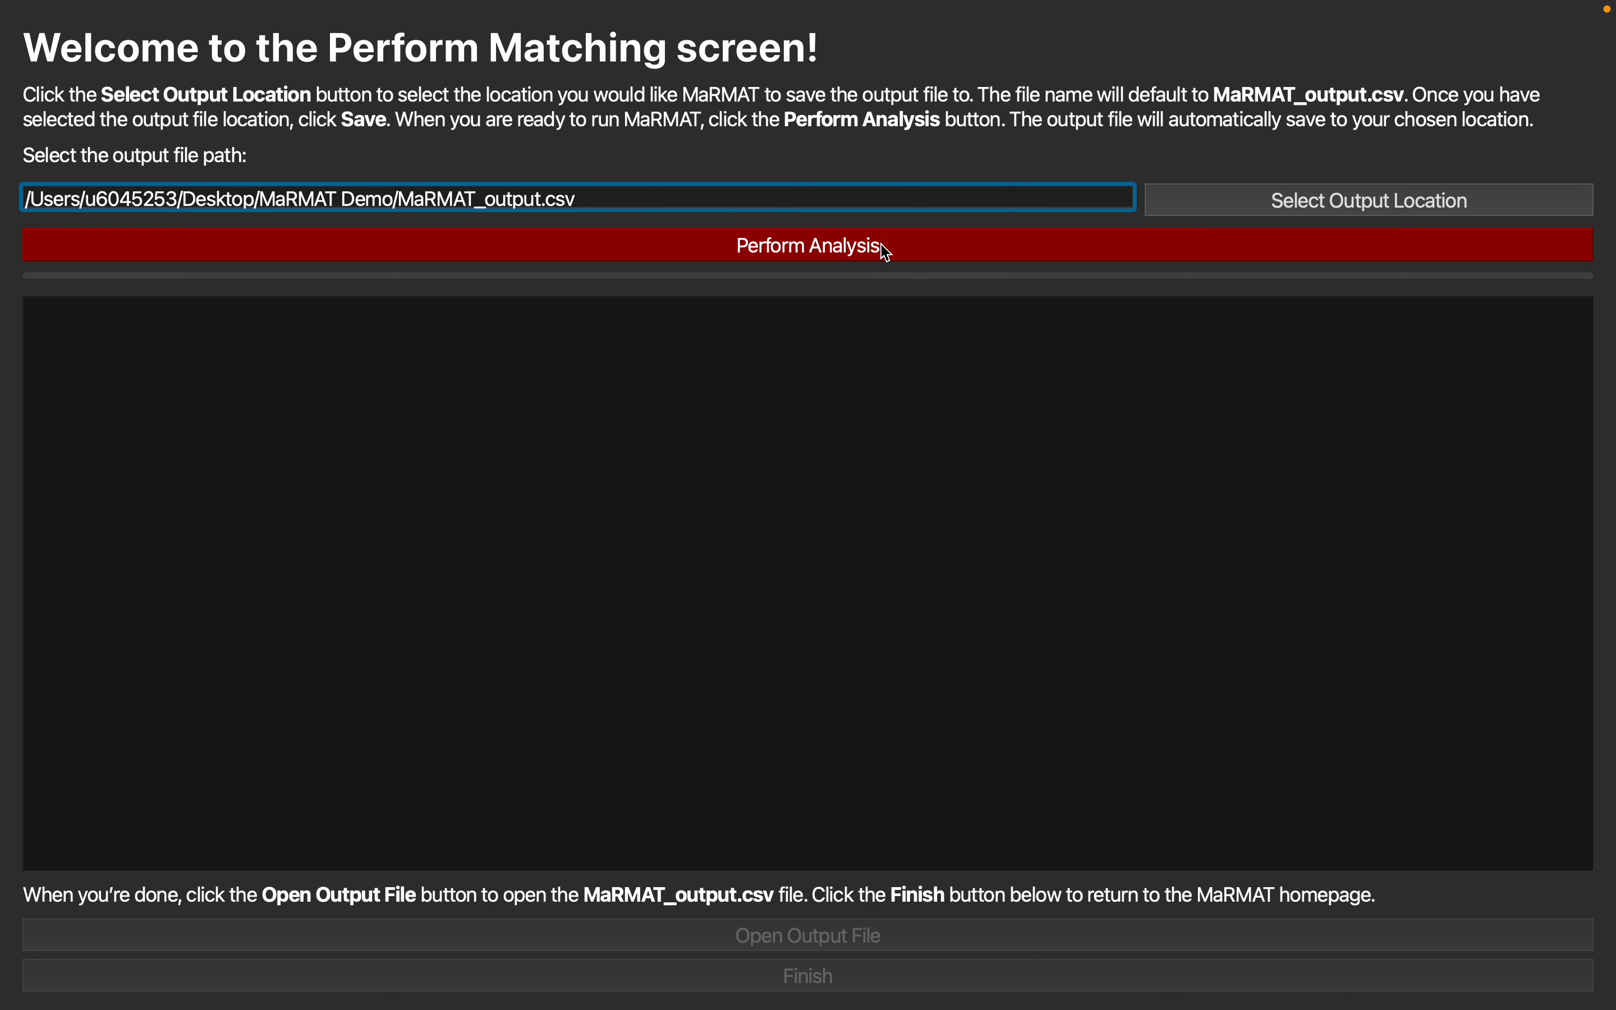
Step: Run the matching analysis on the metadata and dismiss the completion notice
{"action": "left_click", "coordinate": [903, 252]}
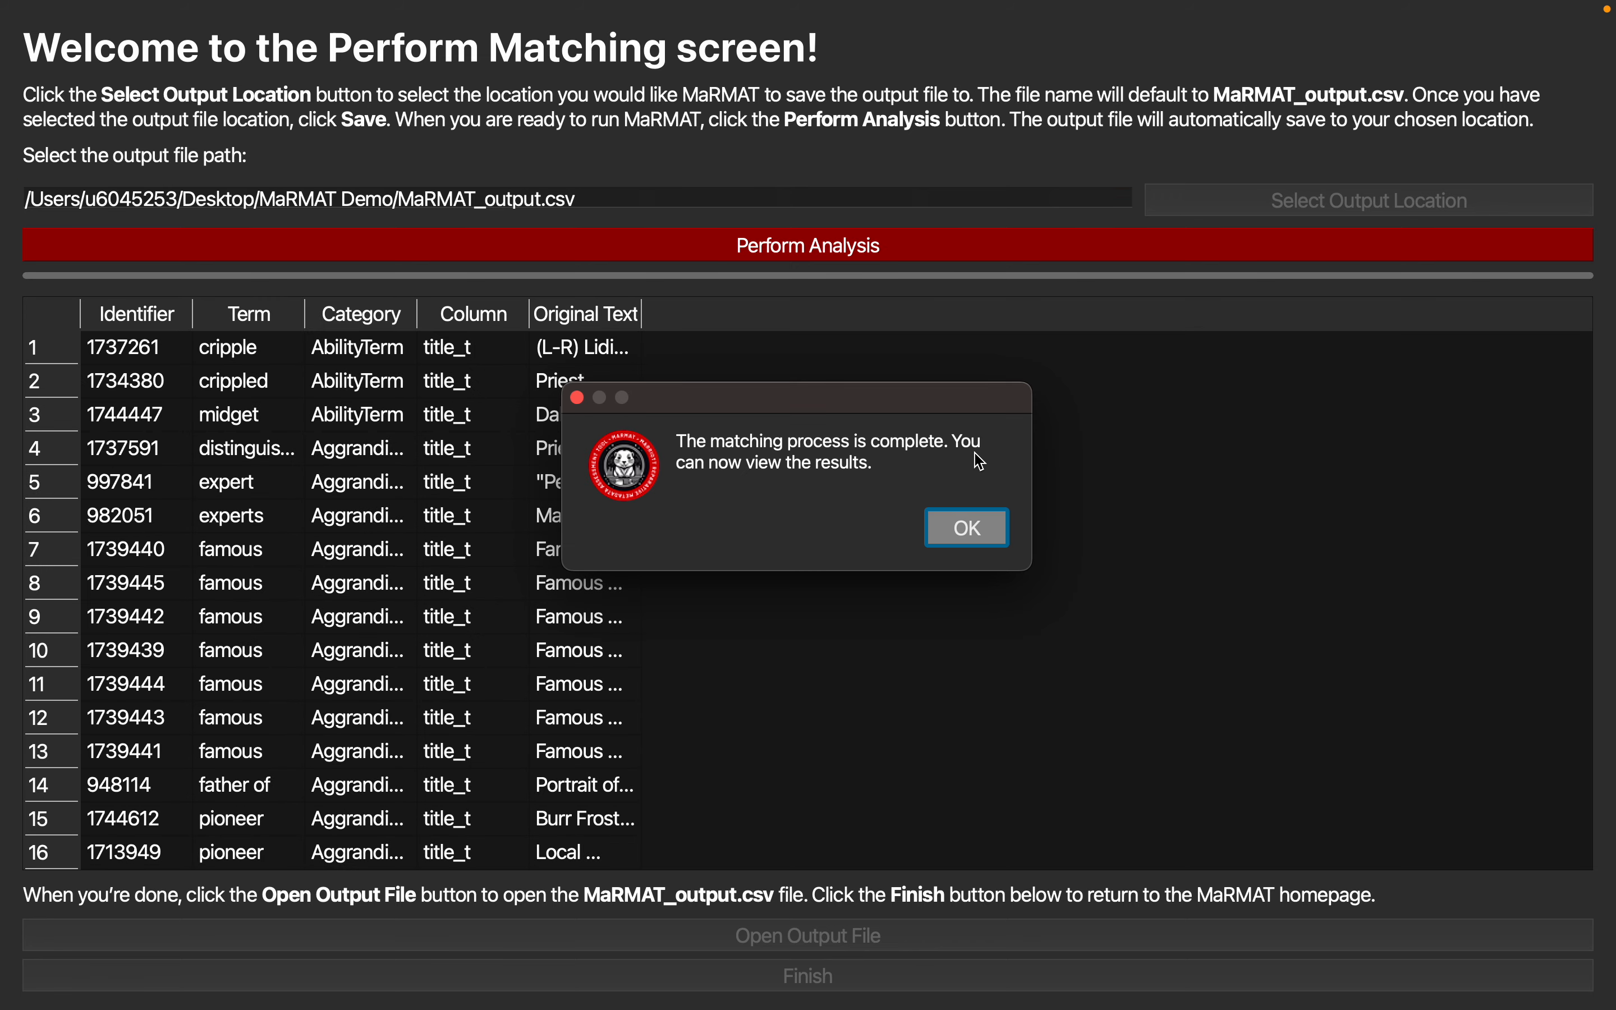
{"action": "left_click", "coordinate": [988, 539]}
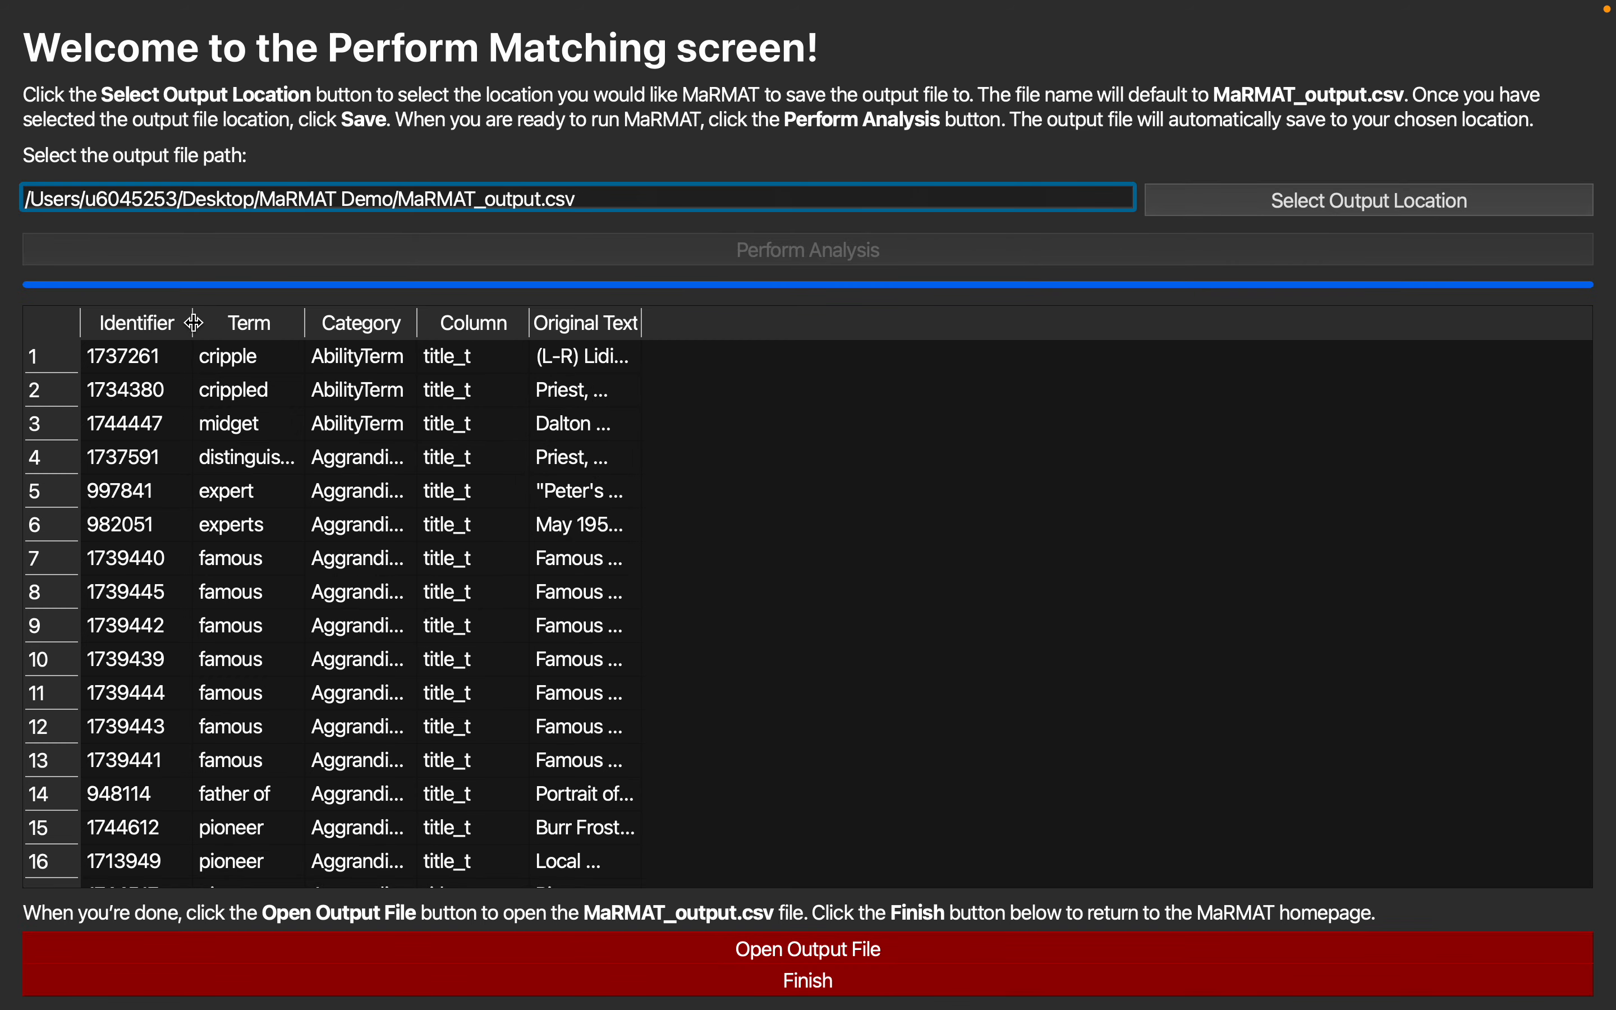
Step: Widen the Identifier, Term, Category and Original Text columns of the results table so their contents are easier to read
{"action": "left_click_drag", "start_coordinate": [193, 323], "coordinate": [285, 323]}
{"action": "left_click_drag", "start_coordinate": [397, 322], "coordinate": [537, 323]}
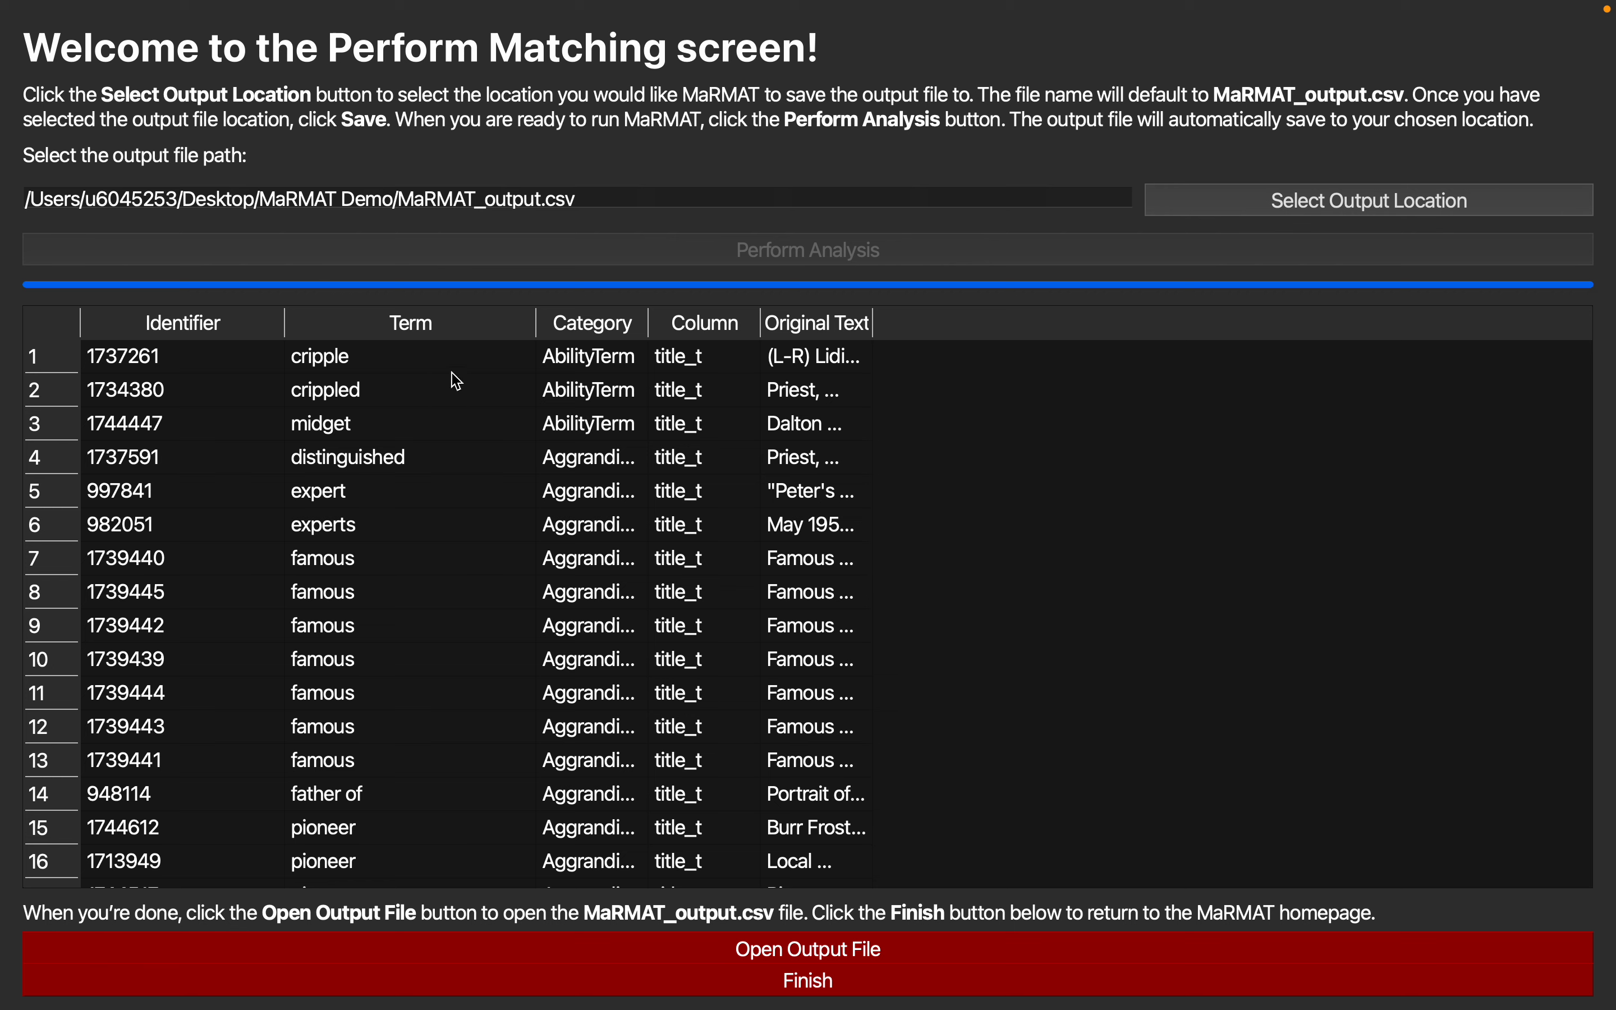
{"action": "left_click_drag", "start_coordinate": [647, 323], "coordinate": [780, 326]}
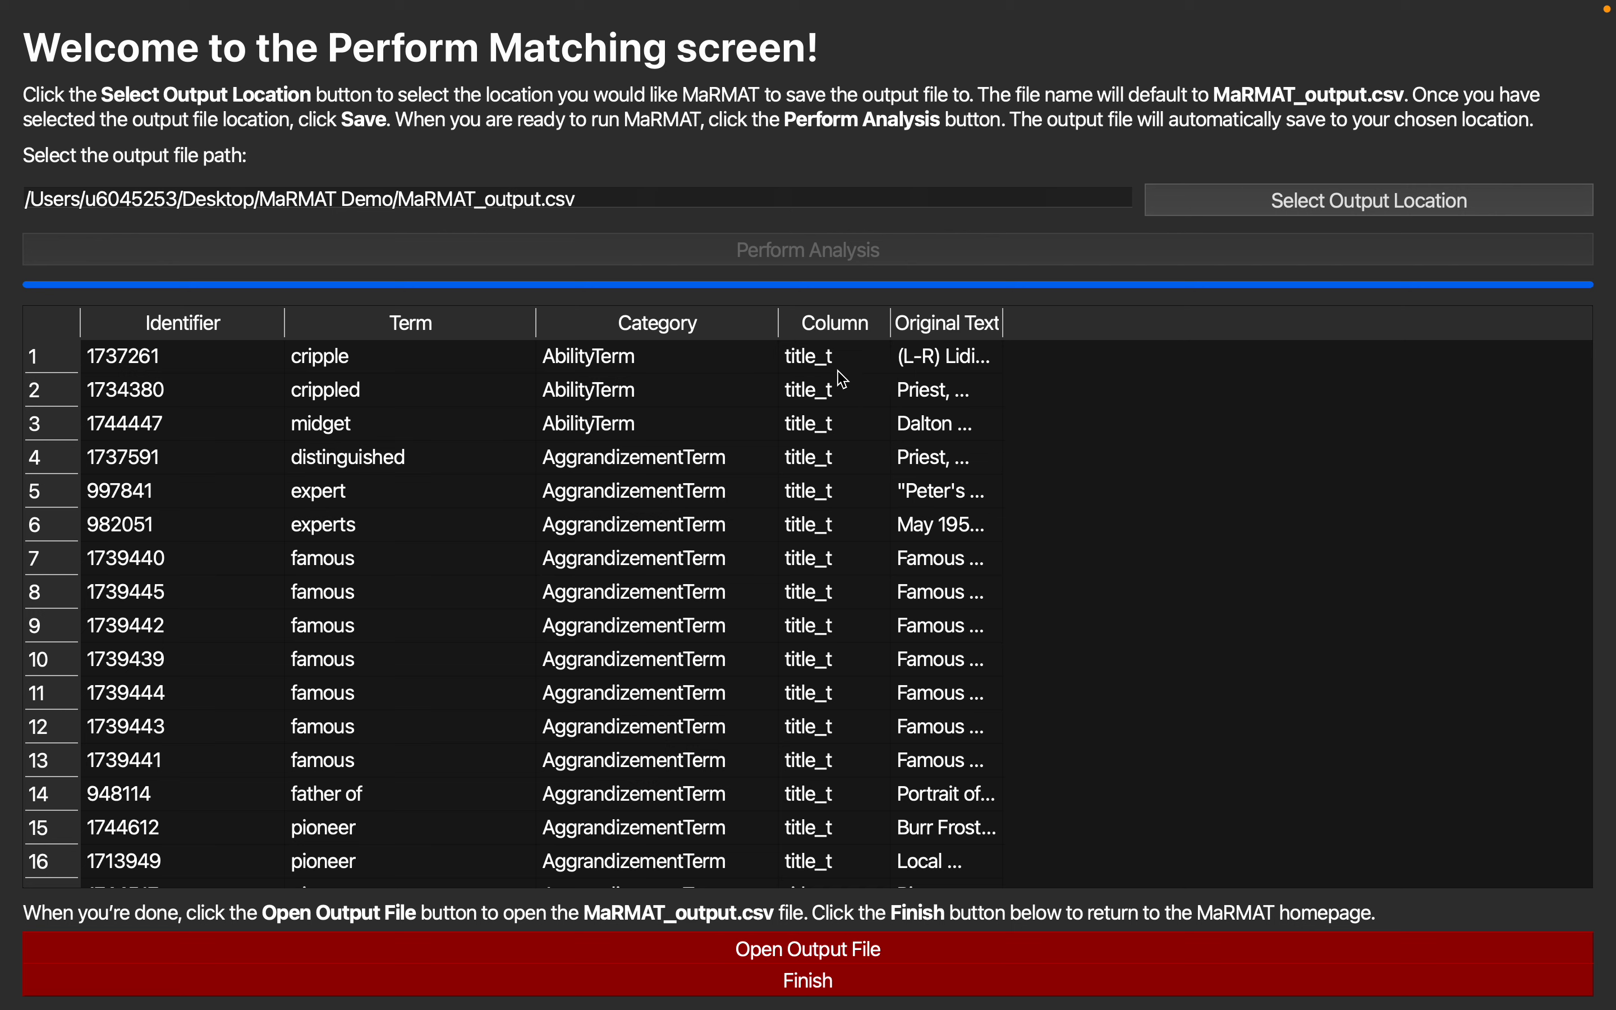
{"action": "left_click", "coordinate": [1004, 320]}
{"action": "left_click_drag", "start_coordinate": [1002, 320], "coordinate": [1214, 320]}
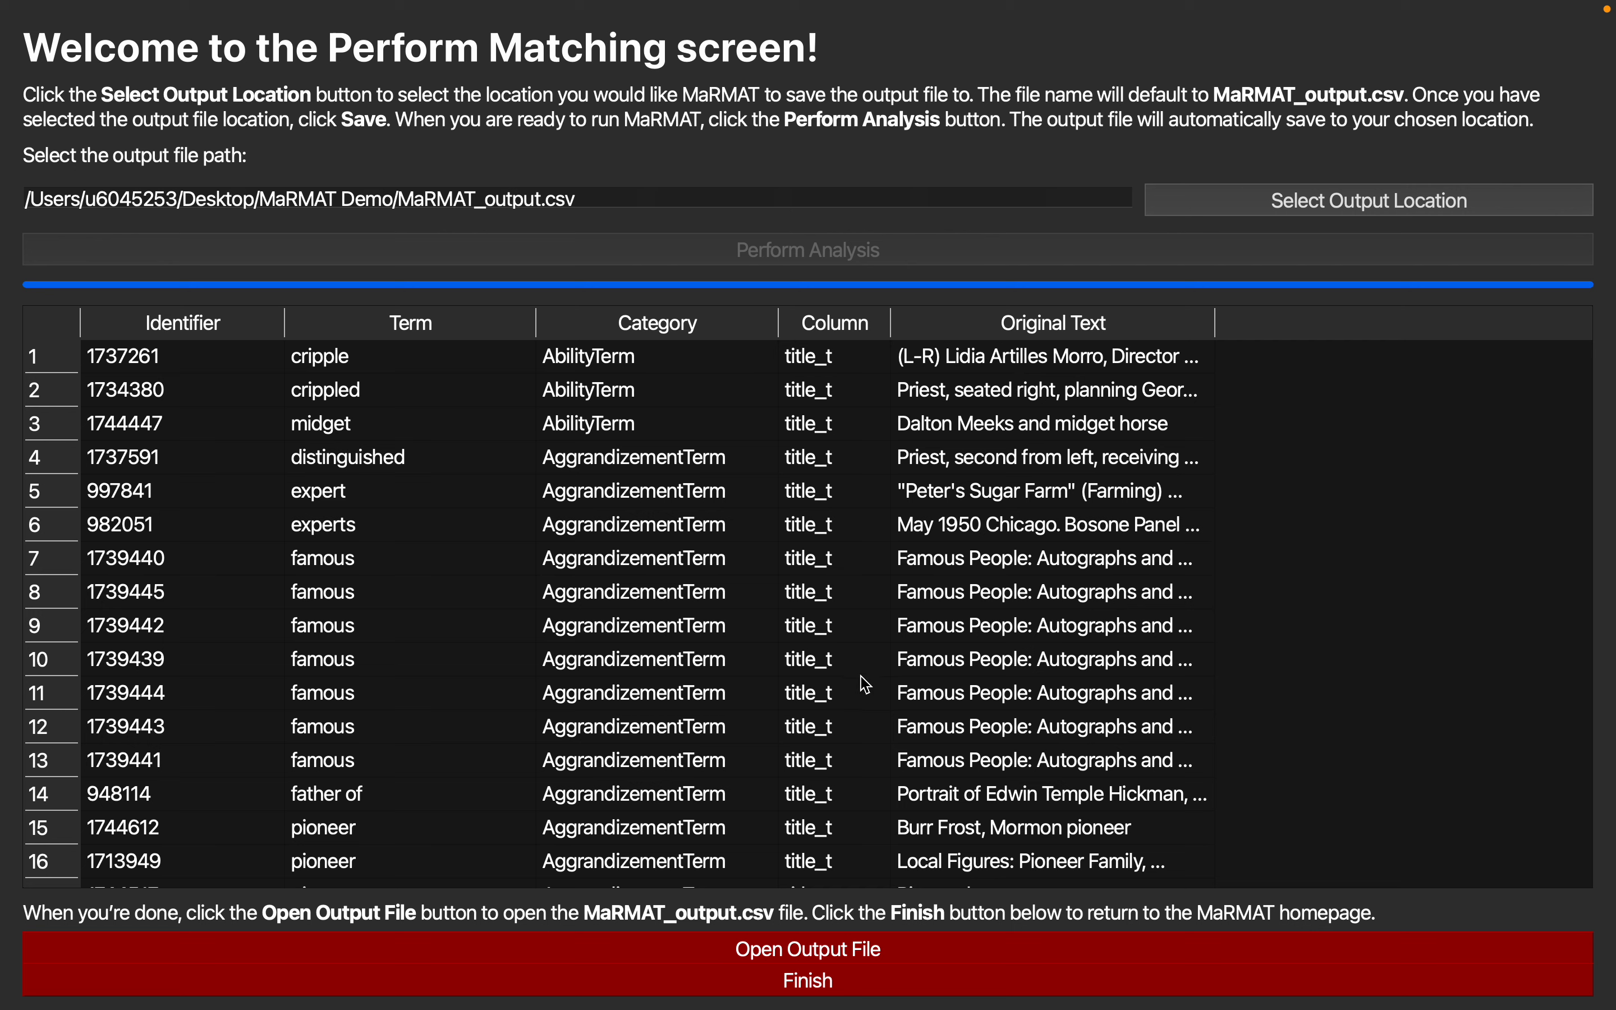
Step: Open the saved MaRMAT_output.csv file to view the matches
{"action": "left_click", "coordinate": [844, 958]}
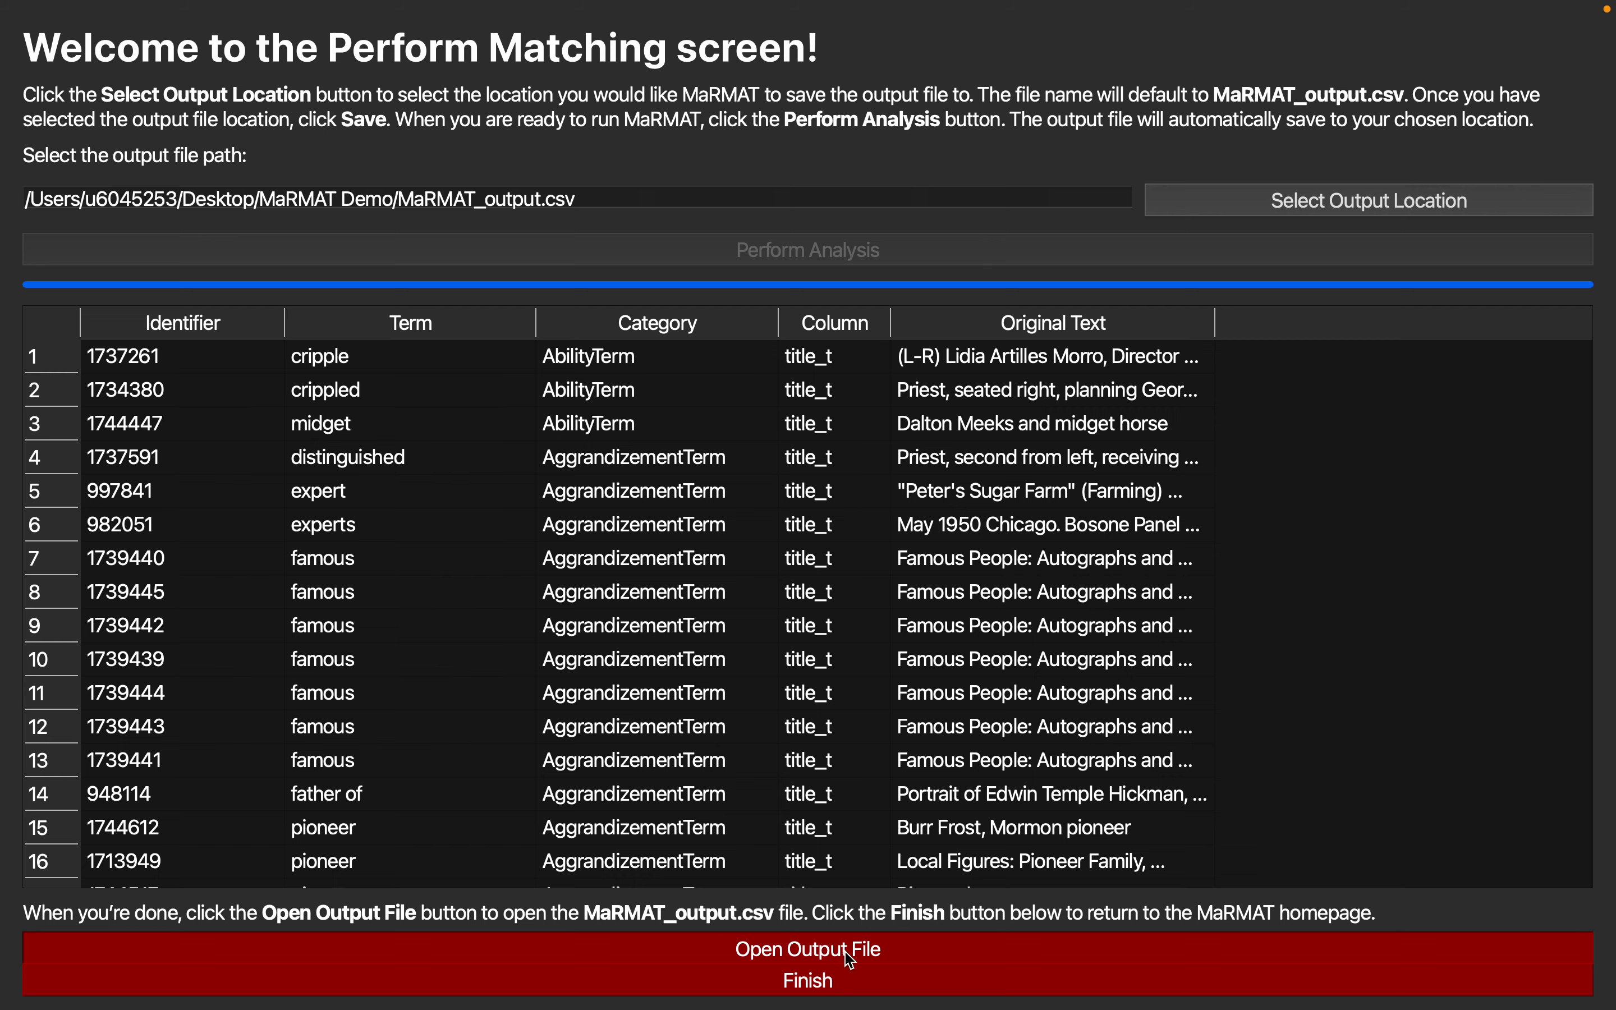